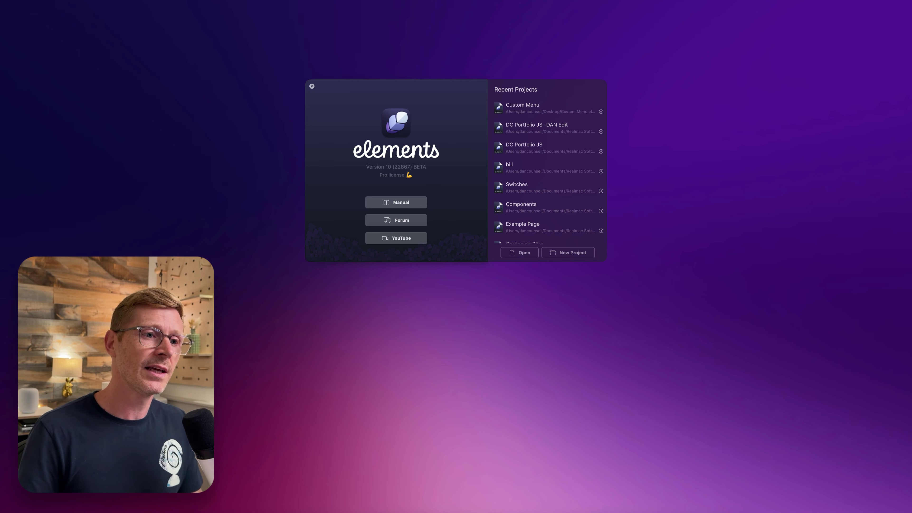
Create a blank project, widen the preview to desktop width, and filter the library to Core components
click(575, 253)
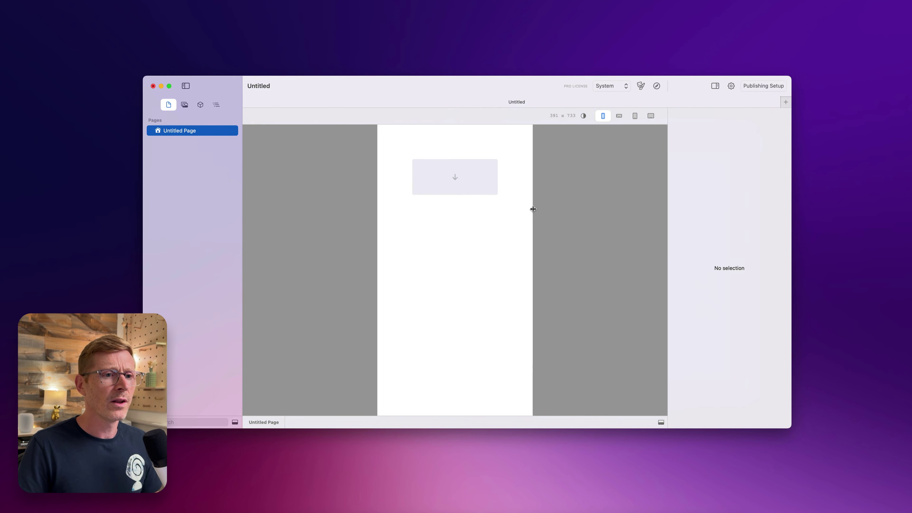
drag(532, 206, 661, 206)
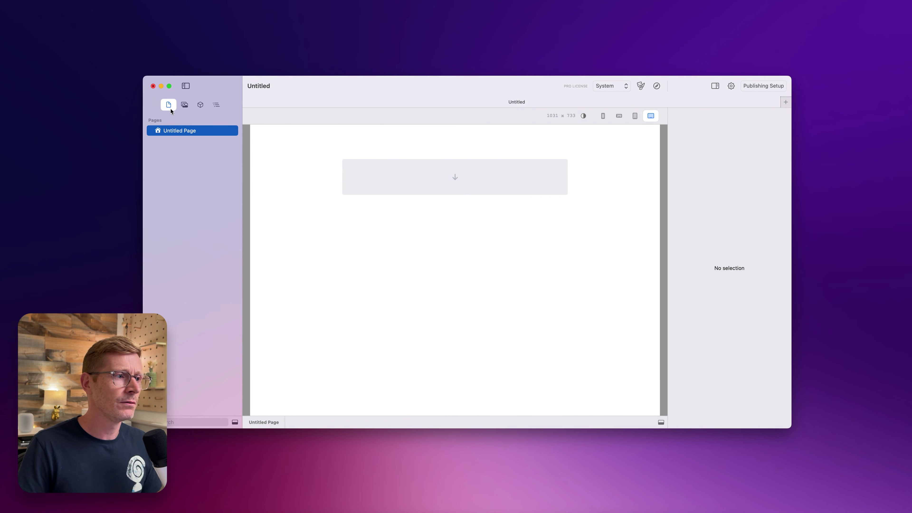
click(200, 105)
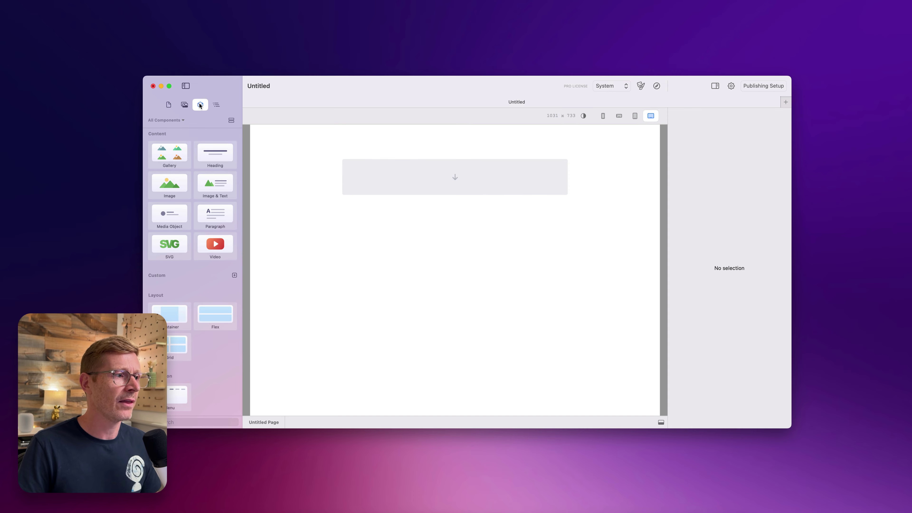
click(173, 120)
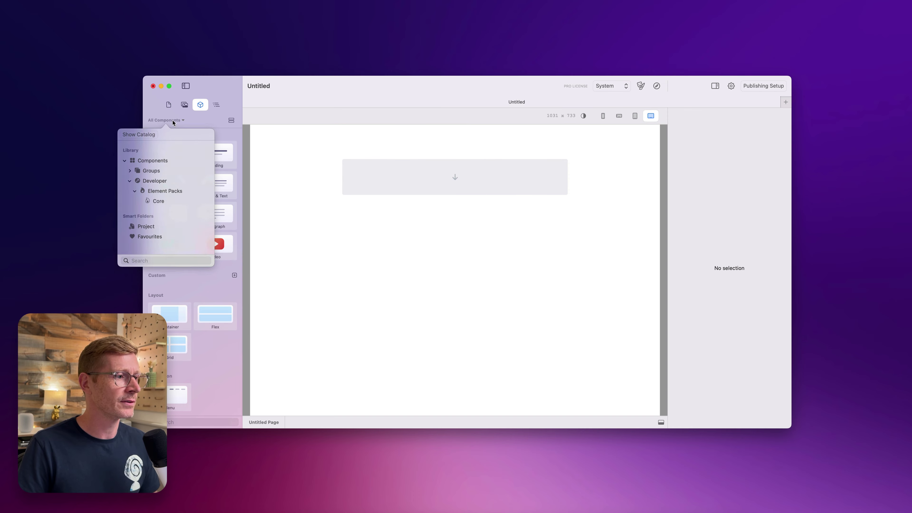
click(158, 202)
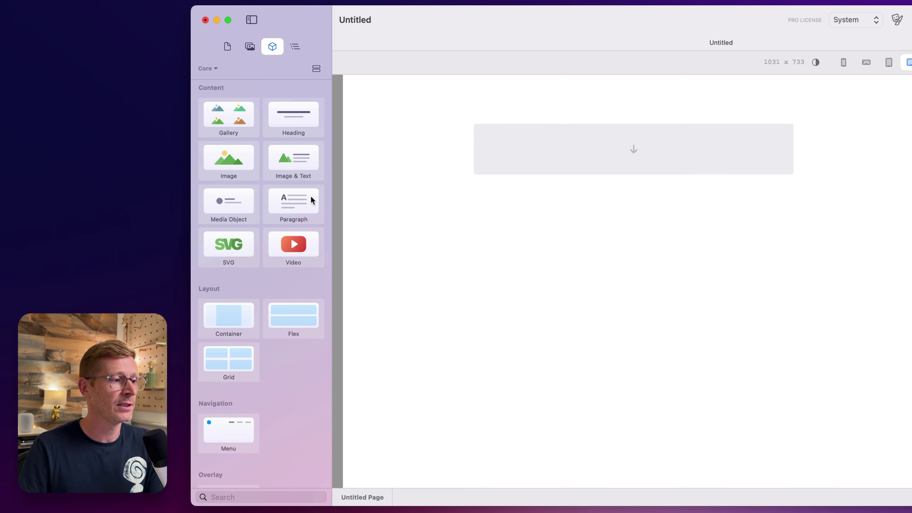
scroll(305, 200, down, 3)
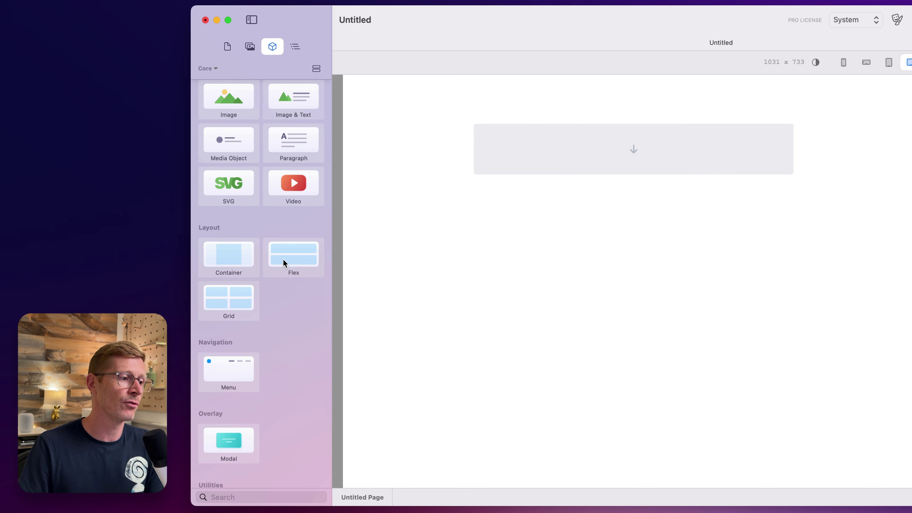
scroll(285, 280, down, 4)
scroll(262, 275, down, 1)
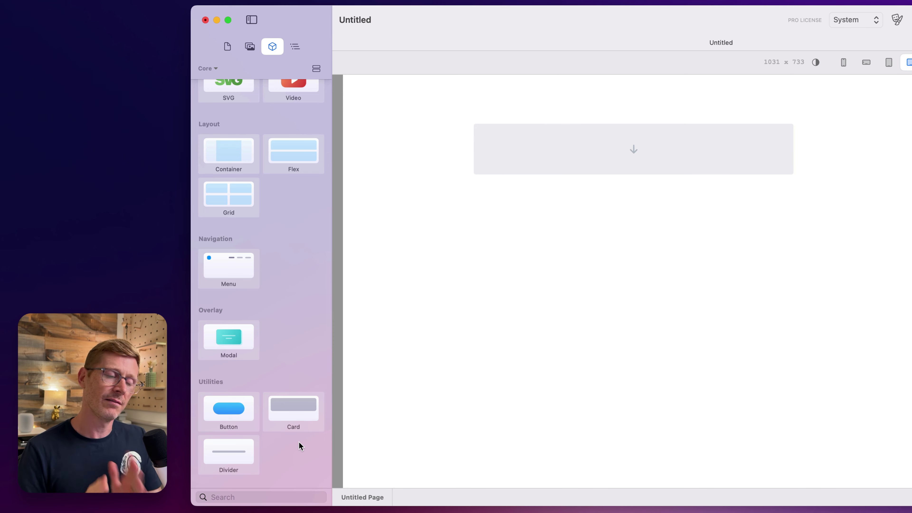
scroll(304, 435, up, 1)
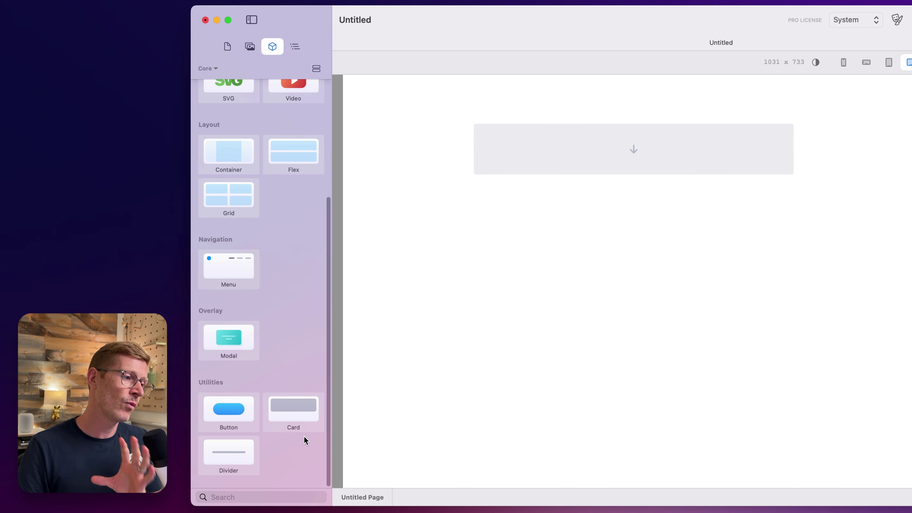
scroll(303, 439, up, 1)
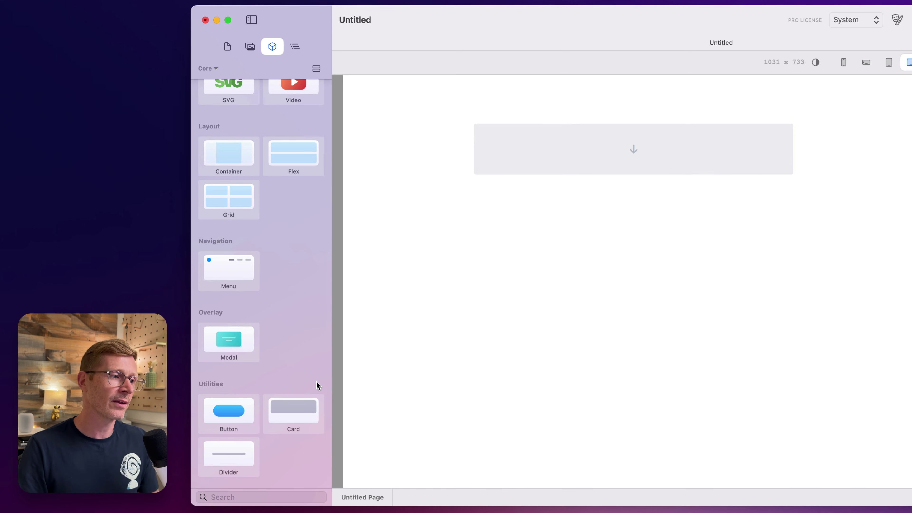
scroll(304, 370, up, 1)
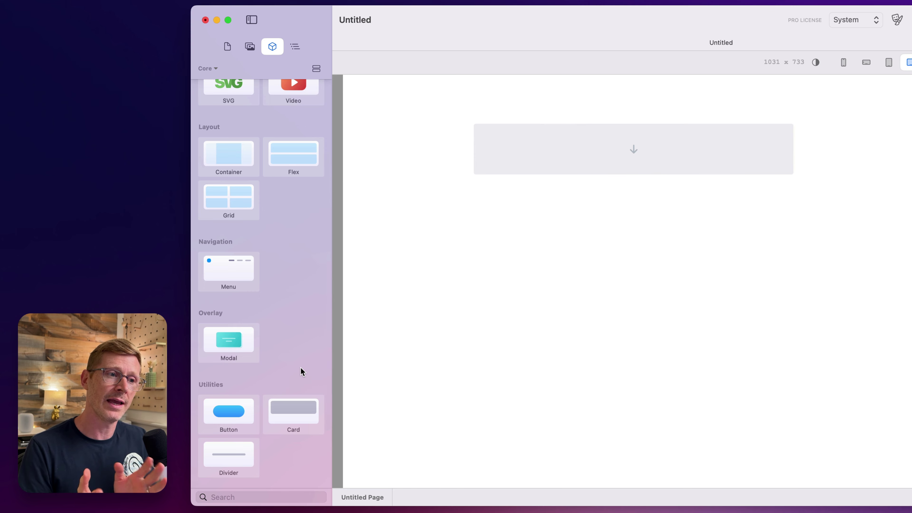
scroll(310, 332, up, 5)
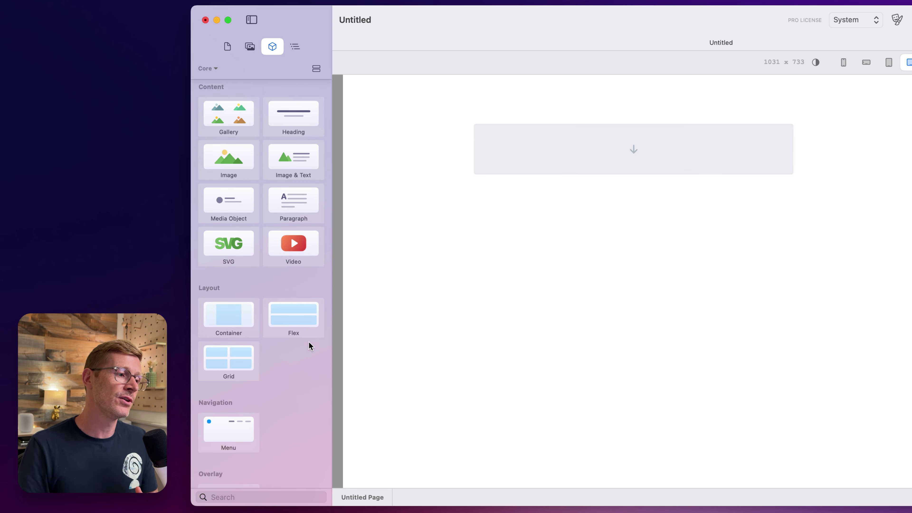
scroll(309, 372, down, 3)
scroll(297, 386, down, 3)
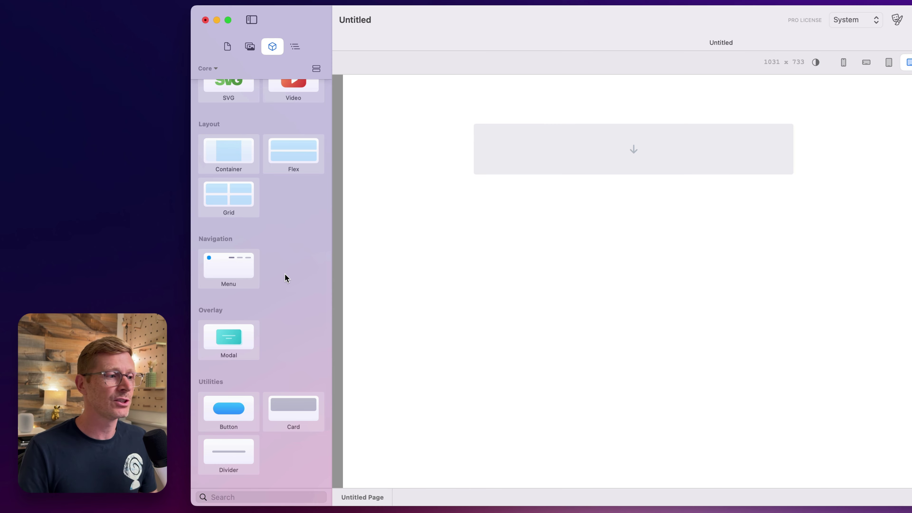
scroll(291, 288, up, 2)
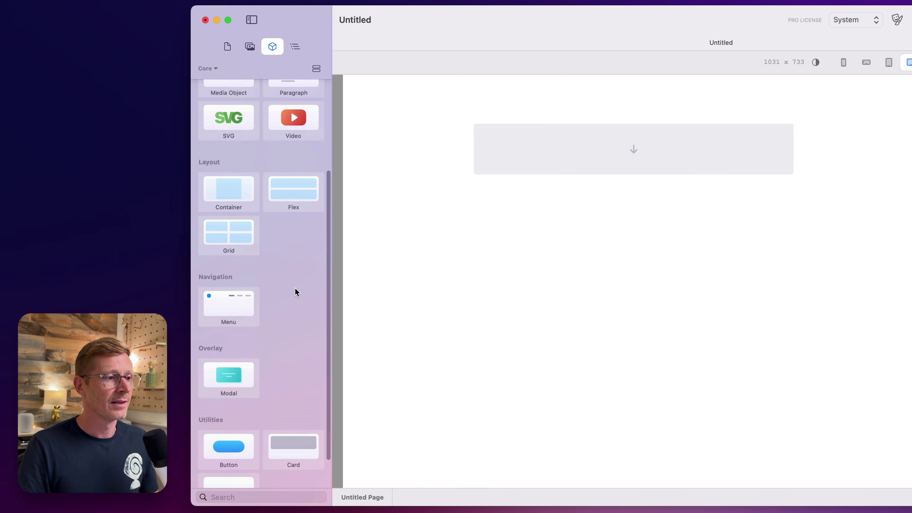
scroll(296, 288, up, 7)
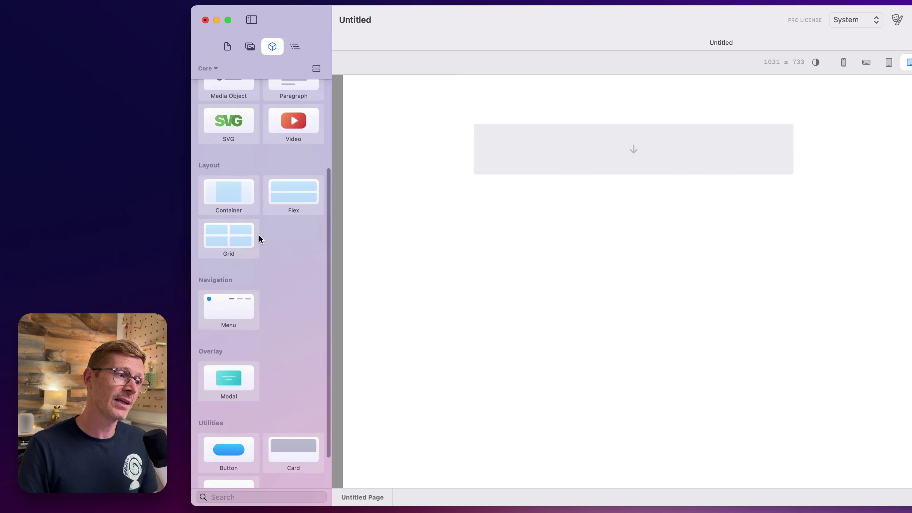
scroll(258, 237, down, 2)
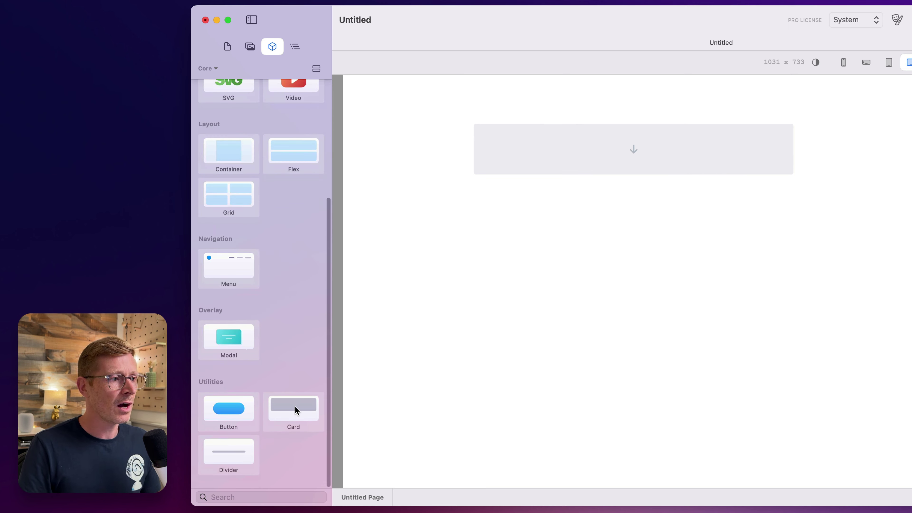
scroll(296, 409, up, 8)
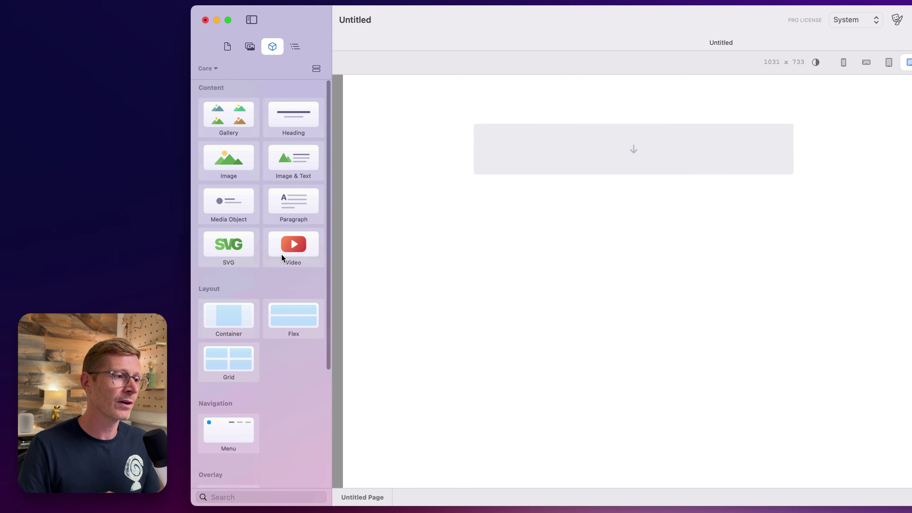
scroll(279, 251, down, 8)
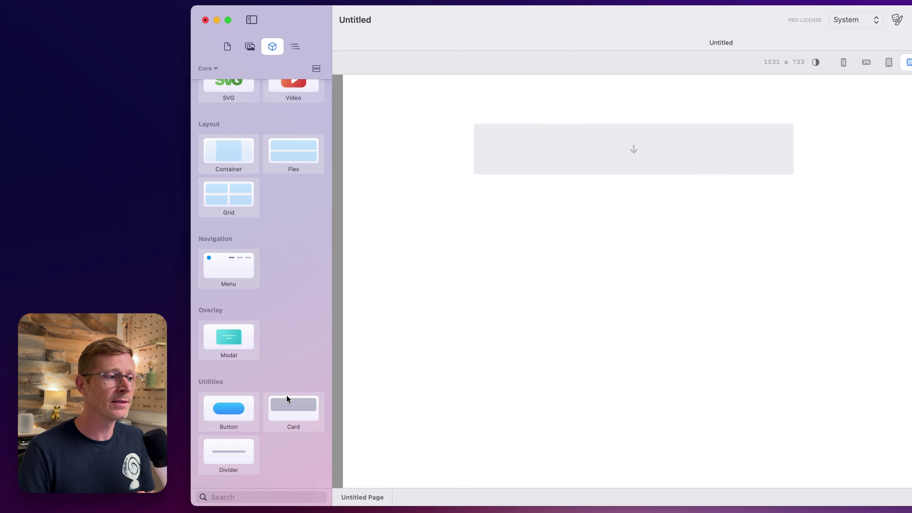
Switch to Safari's Google Images results for 'we'll be back soon apple store'
scroll(269, 370, up, 5)
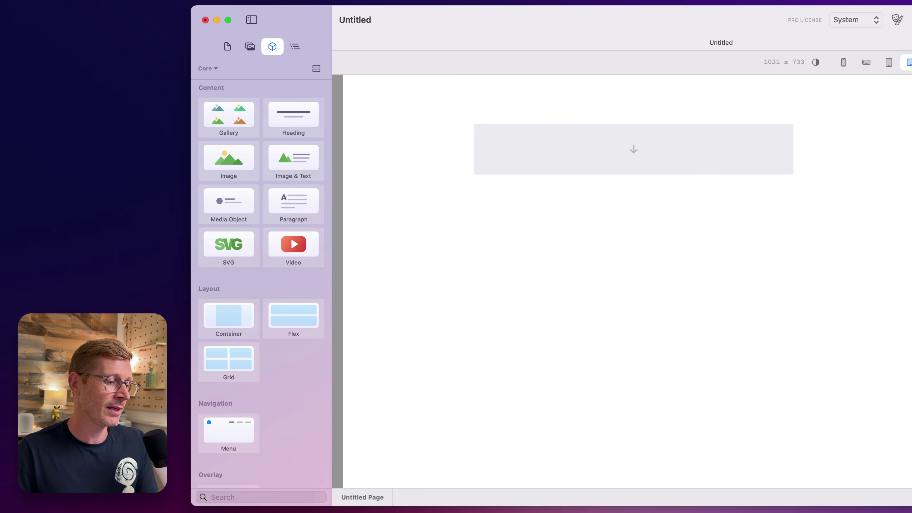
key(super+Tab)
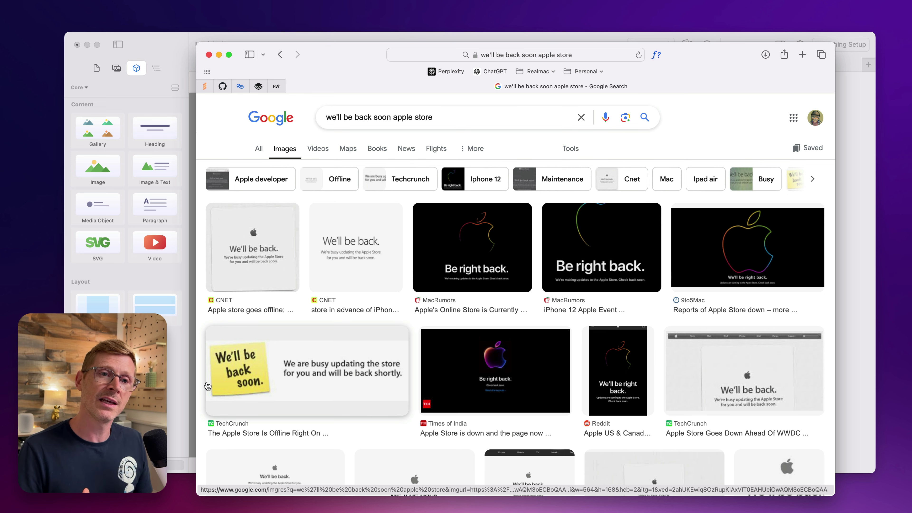
Bring the Elements window with its empty Untitled Page back to the front
click(260, 39)
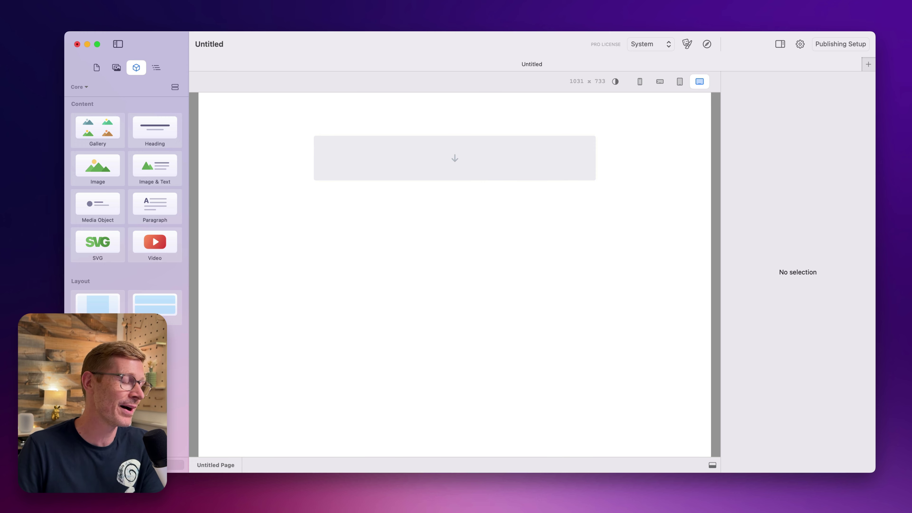
Place a Container on the page with Screen height and Container content width
drag(97, 303, 433, 352)
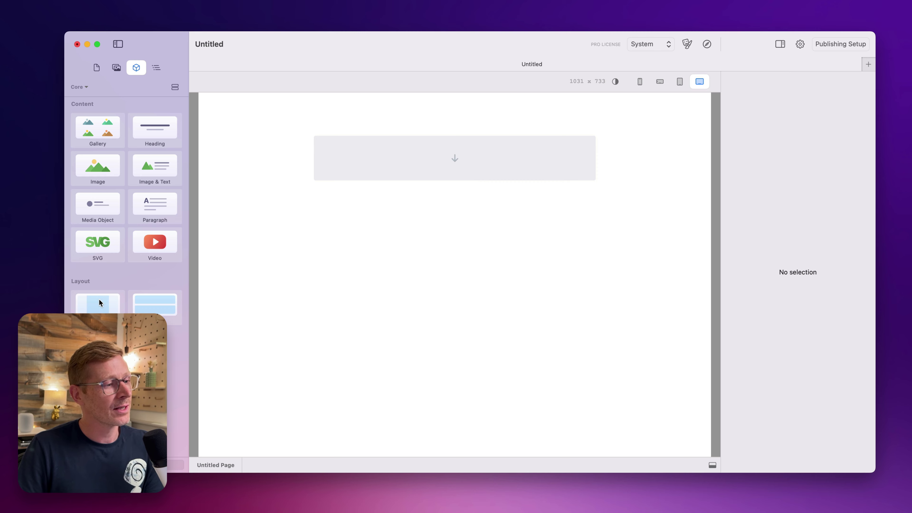
drag(99, 310, 469, 169)
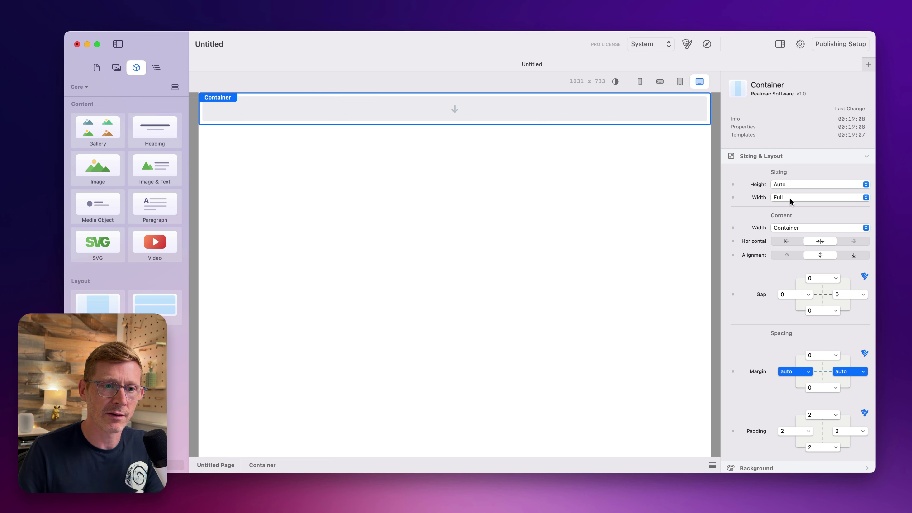
click(794, 183)
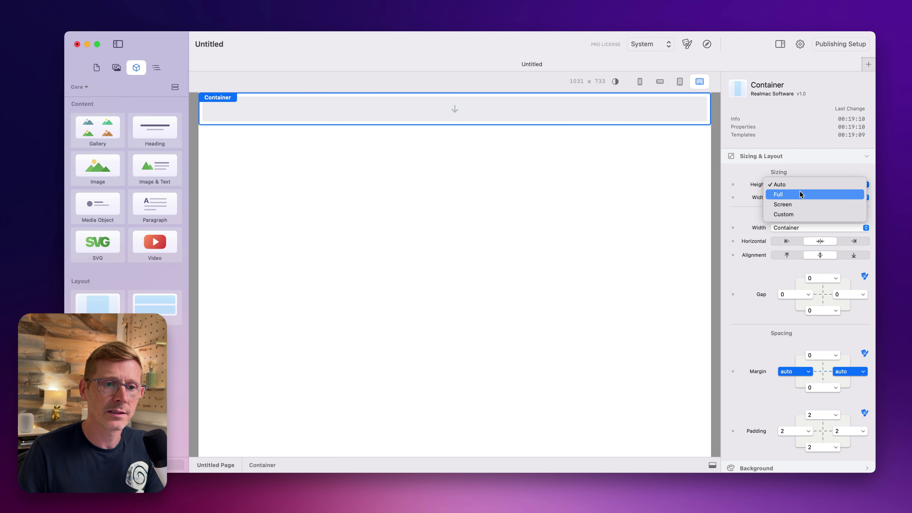
click(810, 203)
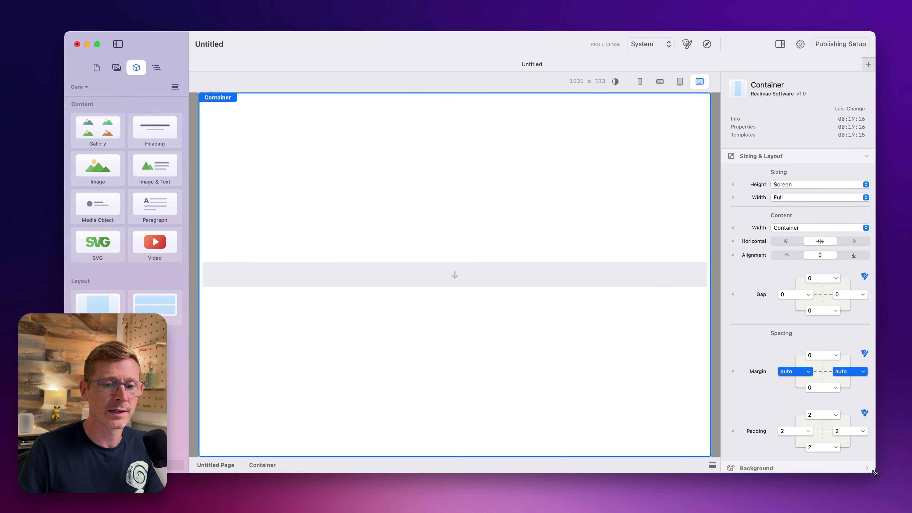
mouse_move(875, 473)
mouse_down()
mouse_move(910, 501)
mouse_move(881, 467)
mouse_move(898, 494)
mouse_move(889, 473)
mouse_up()
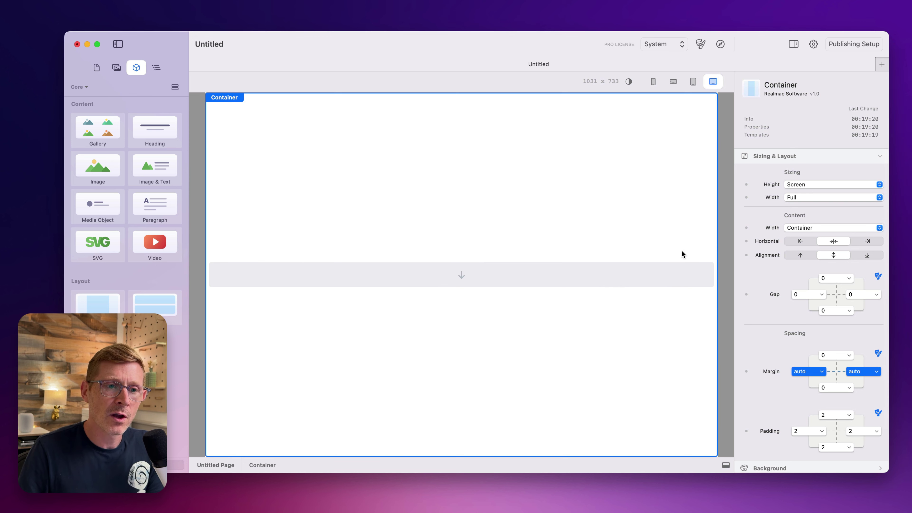
click(851, 228)
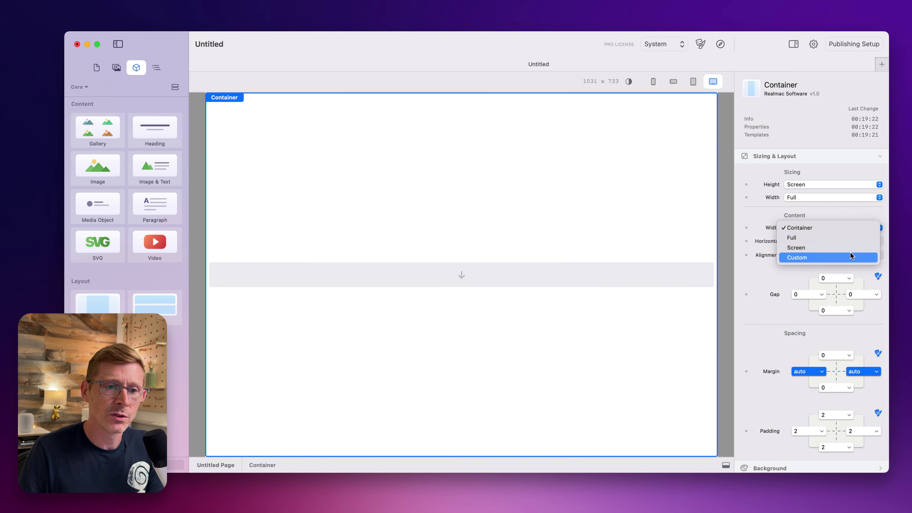
click(850, 227)
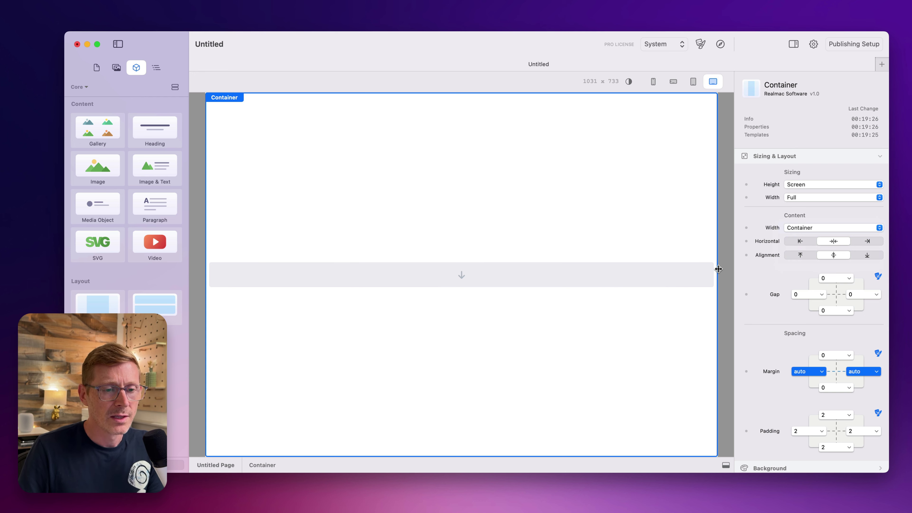
drag(718, 269, 737, 264)
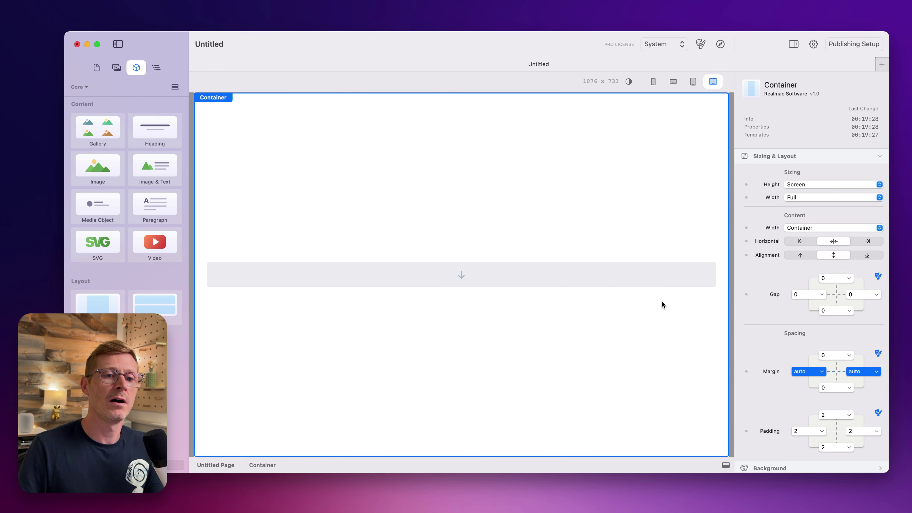
Change the project theme from System to Typesetter
click(700, 44)
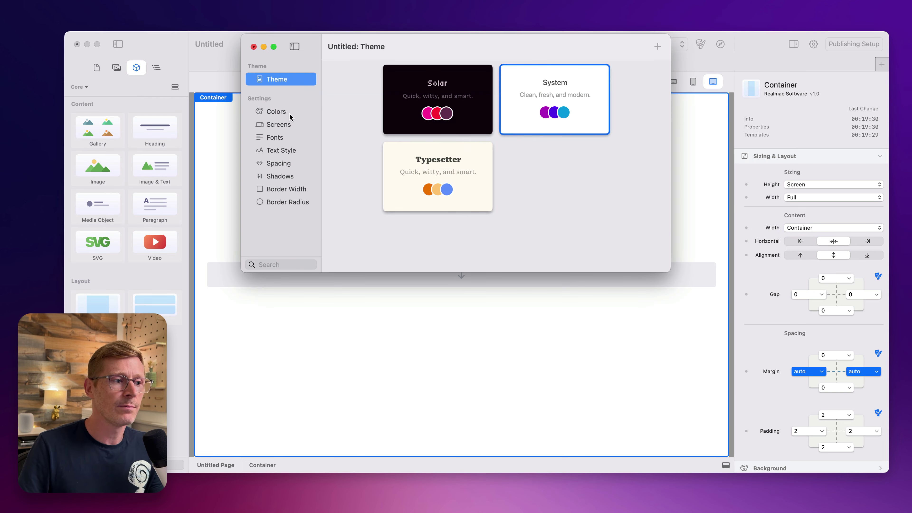
click(295, 124)
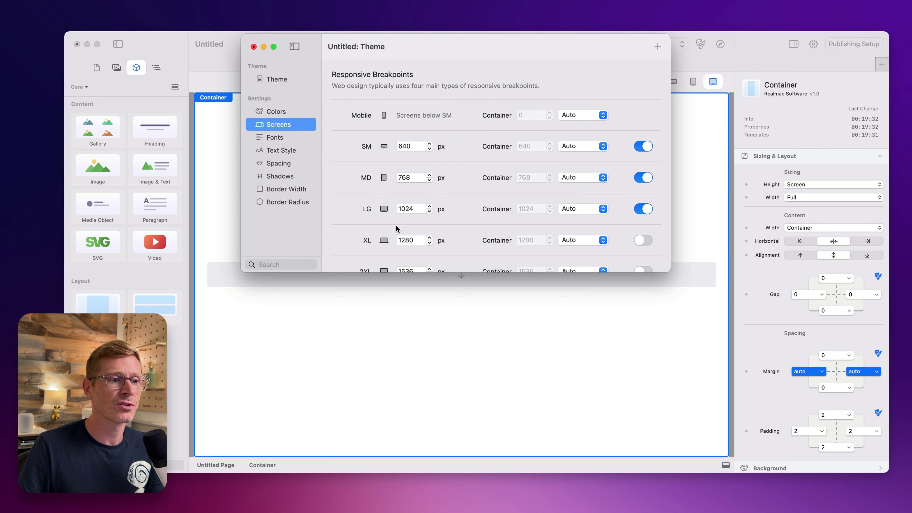
click(253, 47)
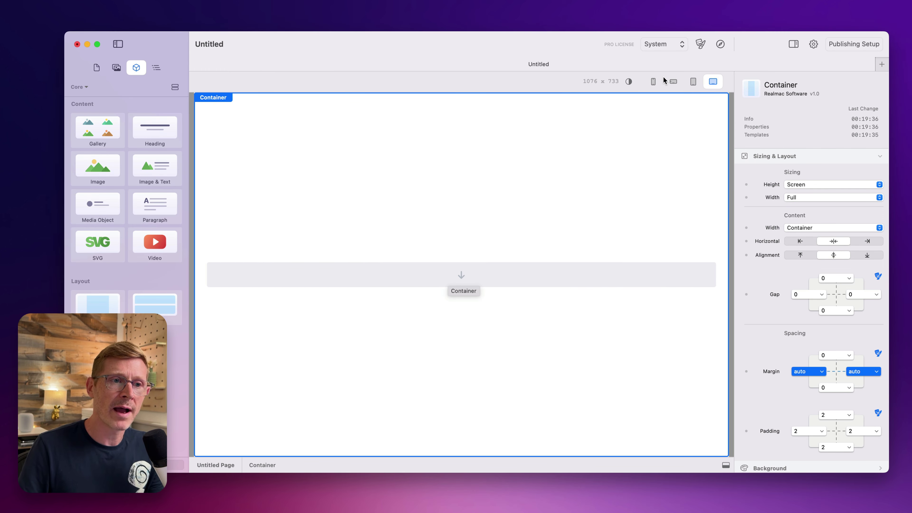
click(670, 47)
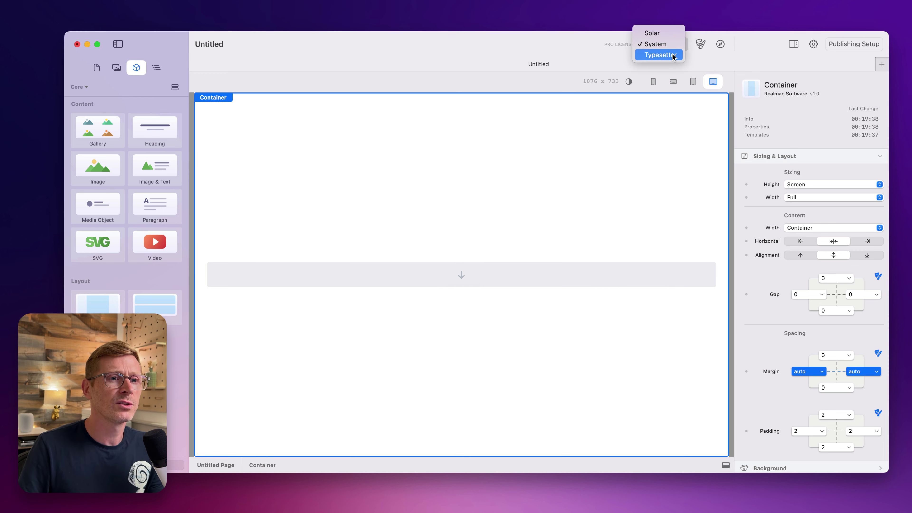
click(673, 55)
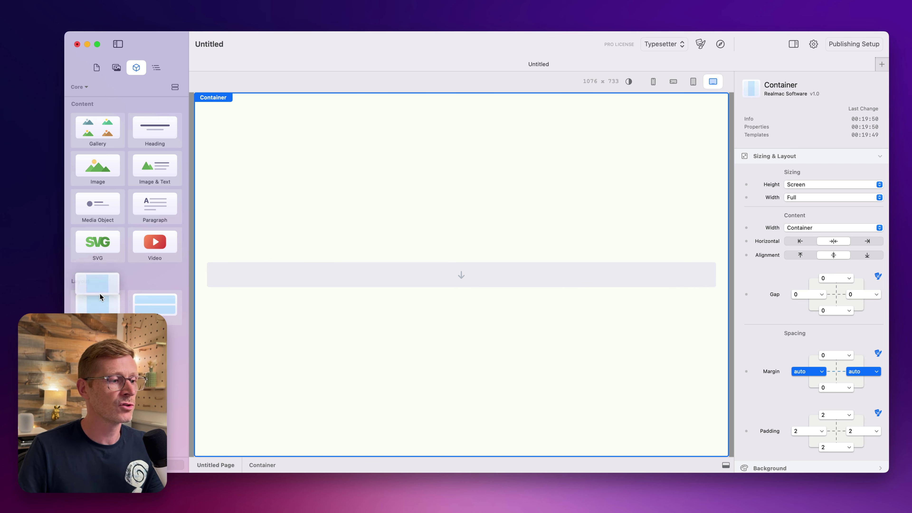
Drop a second Container into the page and give it a Custom width of 400px
drag(97, 303, 565, 287)
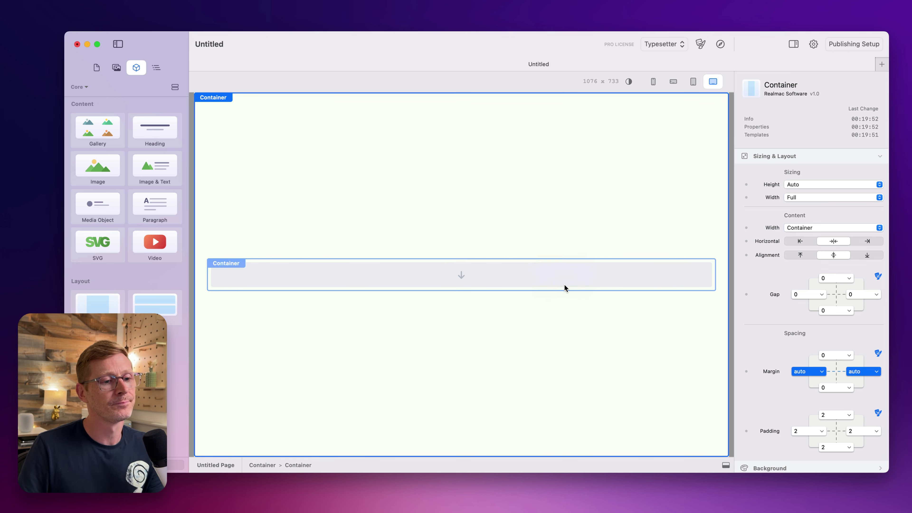
click(539, 277)
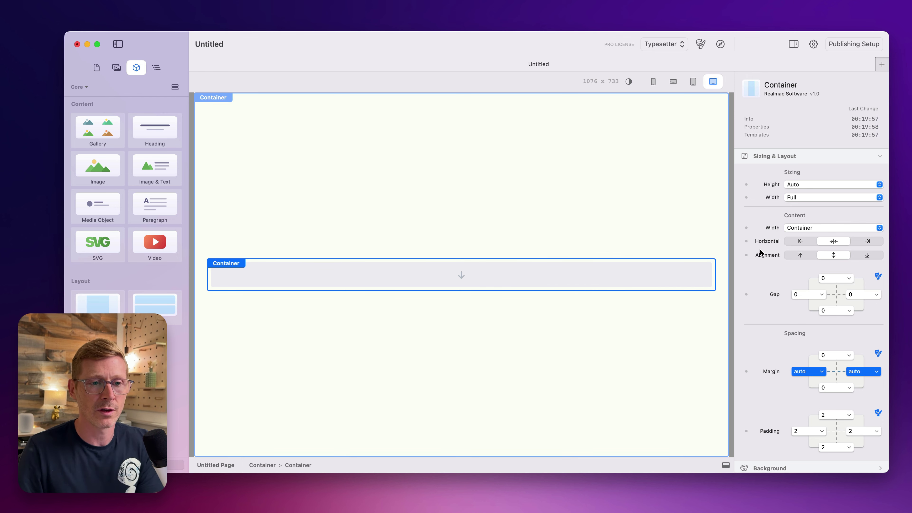
click(802, 197)
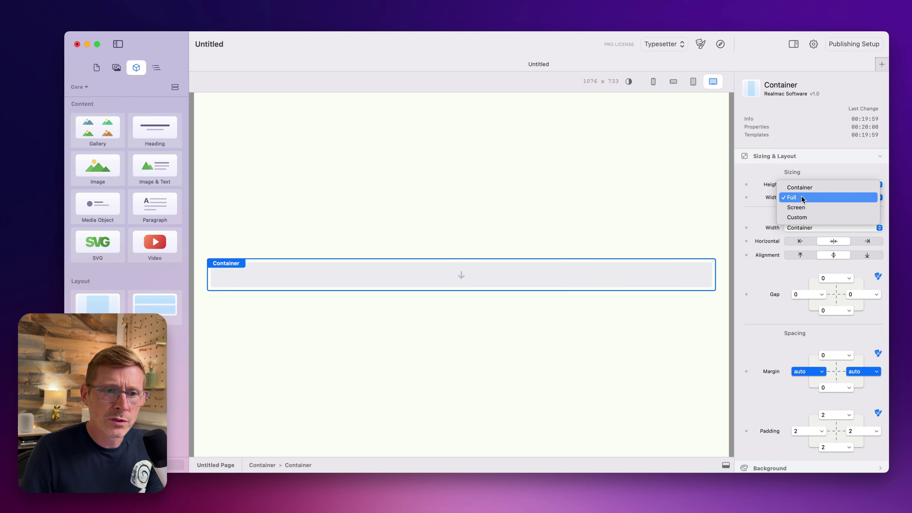
click(821, 217)
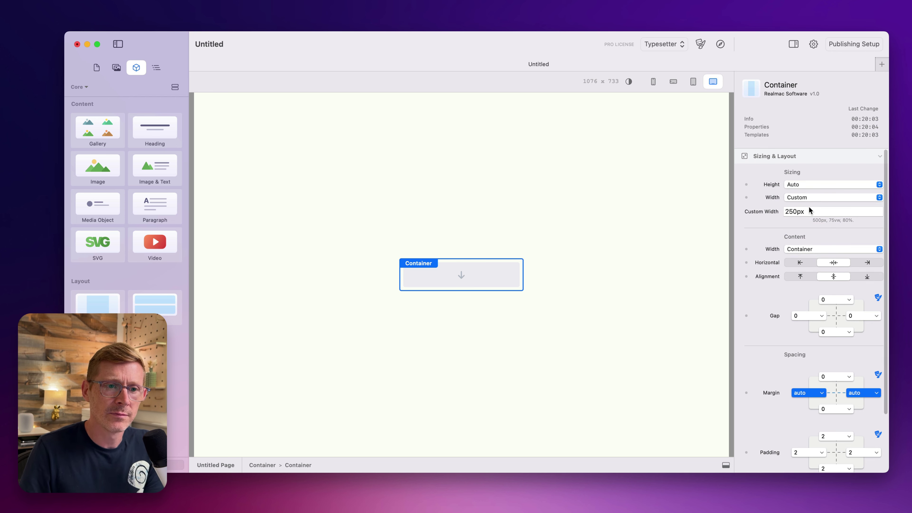
click(837, 213)
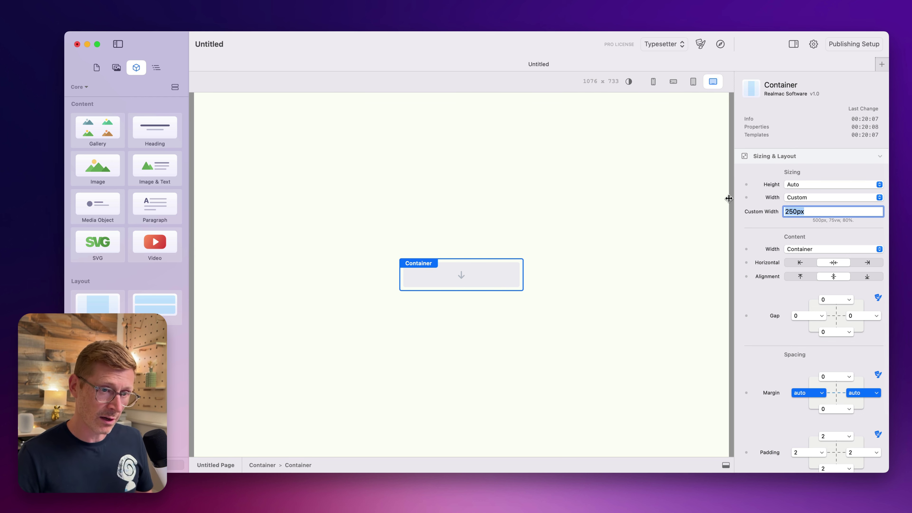
text(400px)
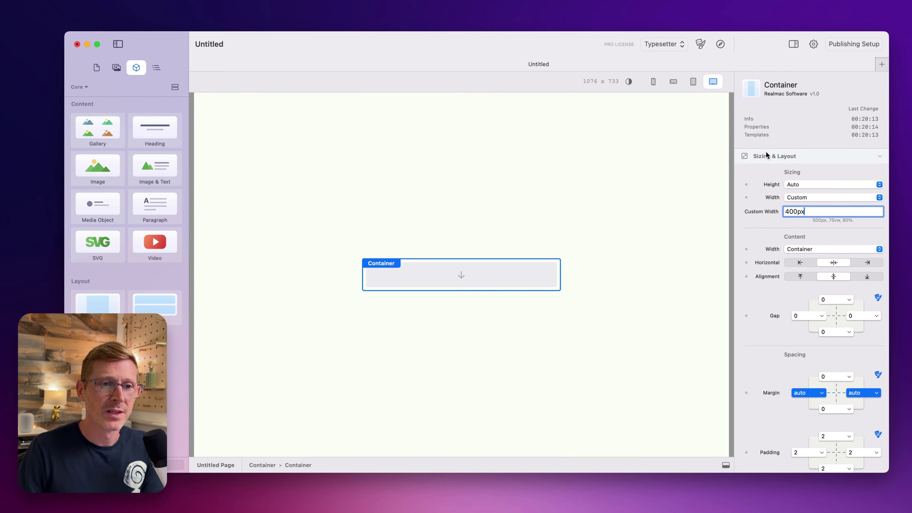
scroll(769, 201, down, 3)
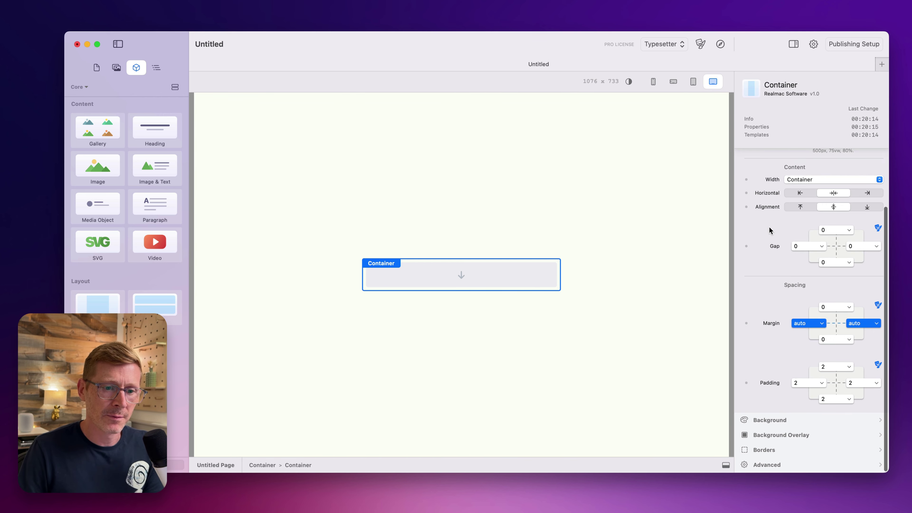
Fill the inner container with a shade from the yellow palette and set its Shadow to lg
click(786, 420)
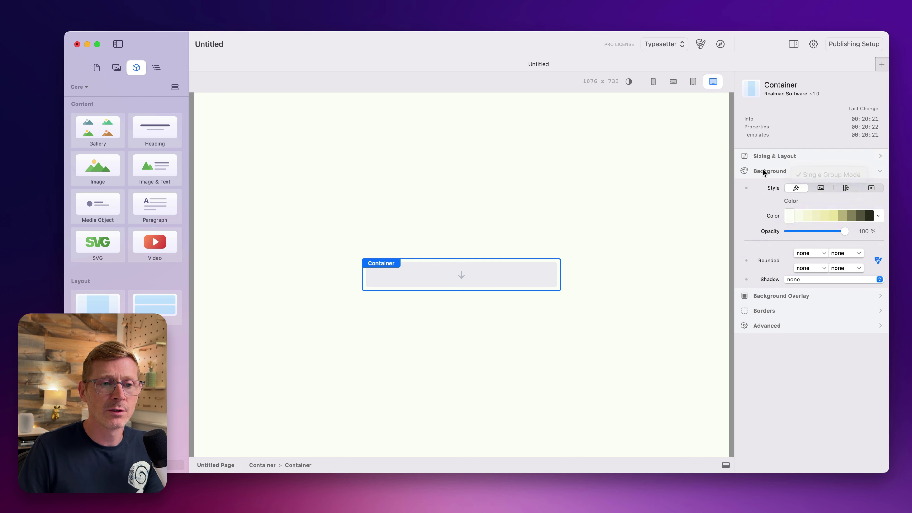
click(772, 311)
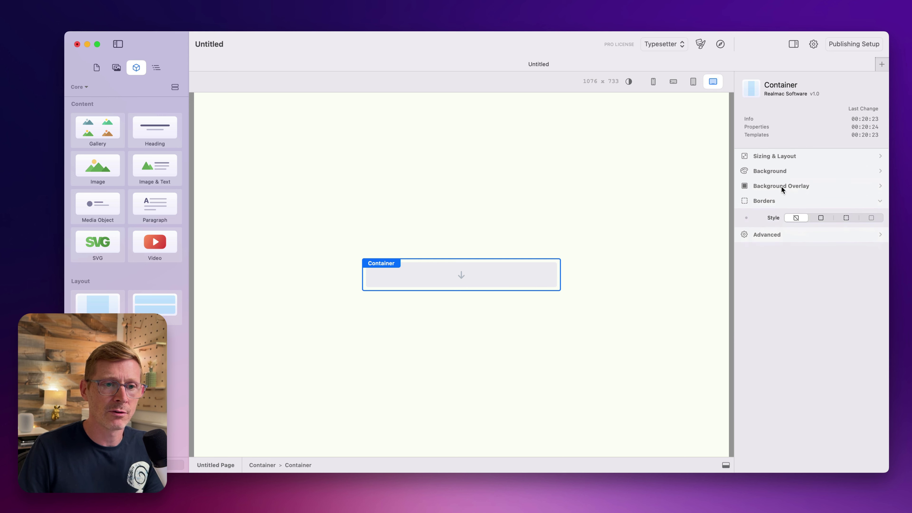
click(780, 171)
click(878, 216)
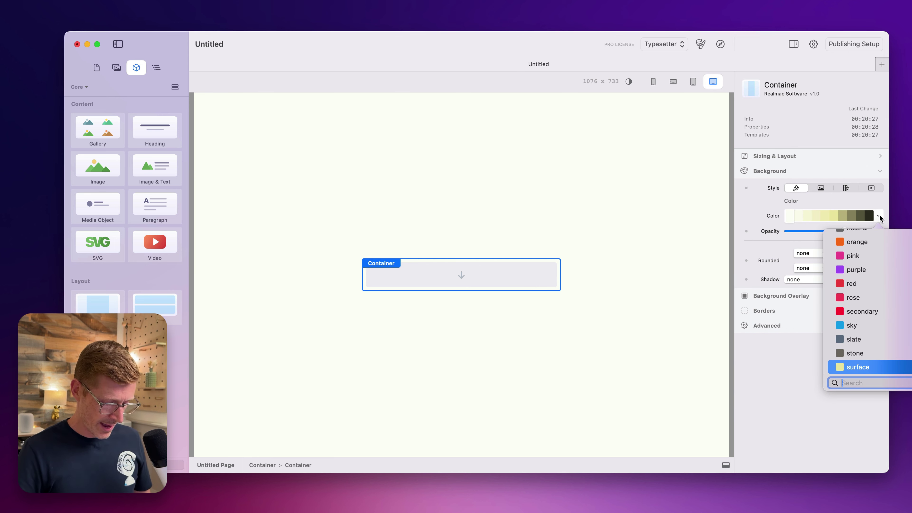
text(yello)
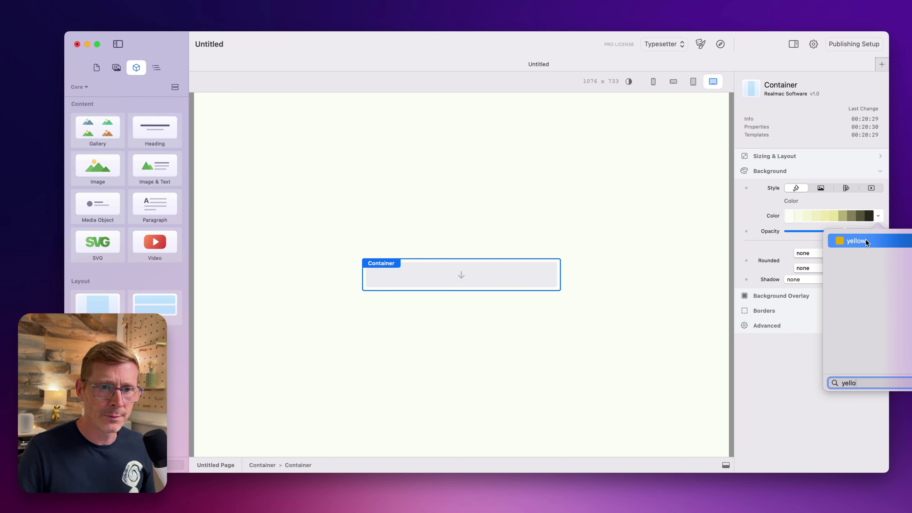
click(866, 240)
click(811, 216)
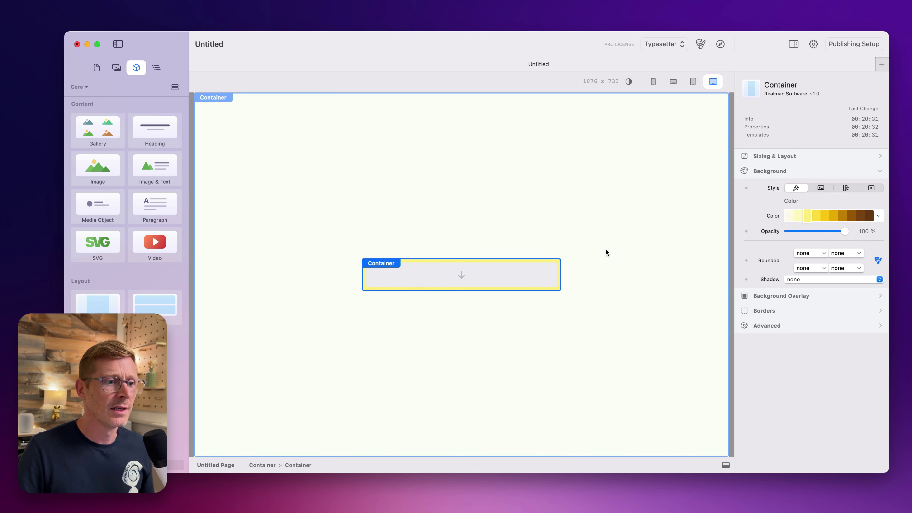
click(800, 217)
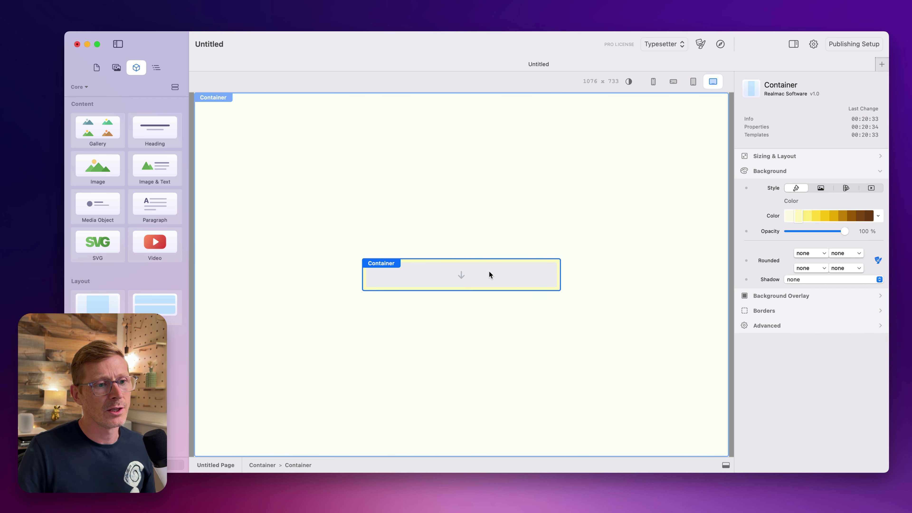
click(808, 217)
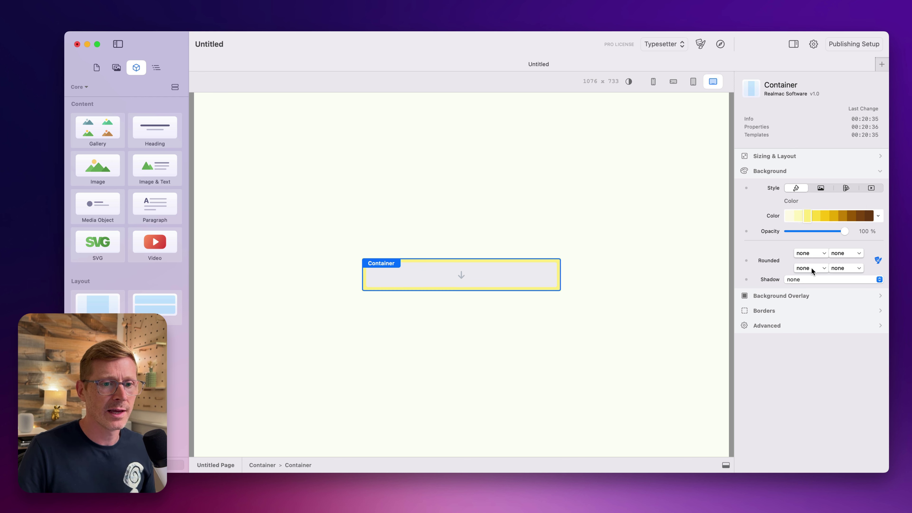
click(807, 280)
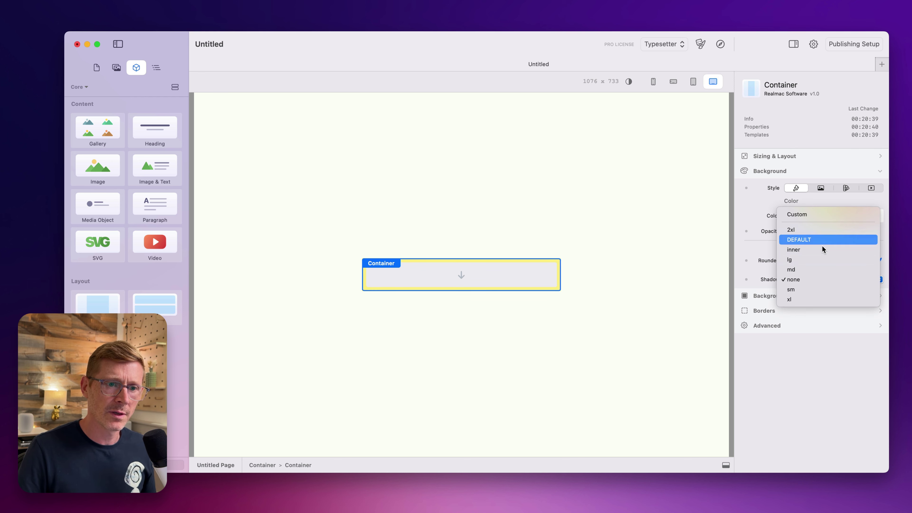
click(820, 260)
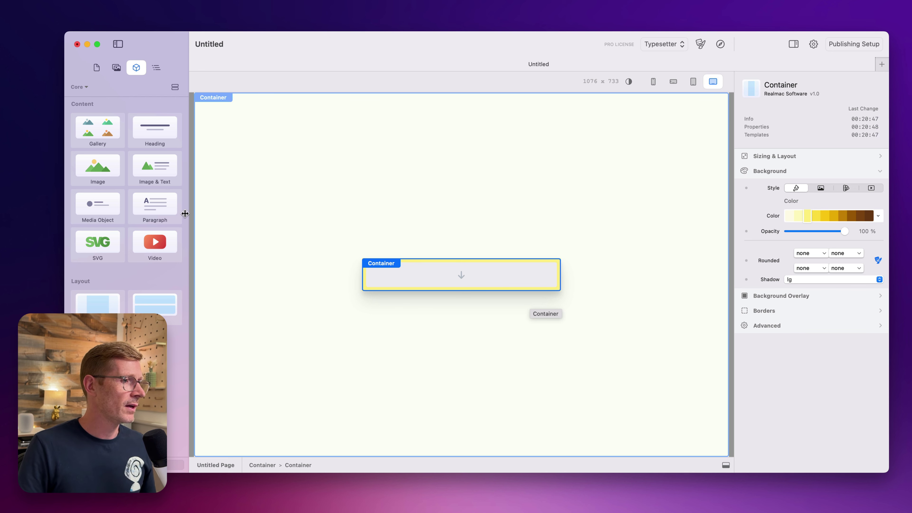
Drop a Heading into the yellow container reading 'We'll be back soon.', then switch to Safari's references
drag(155, 128, 489, 280)
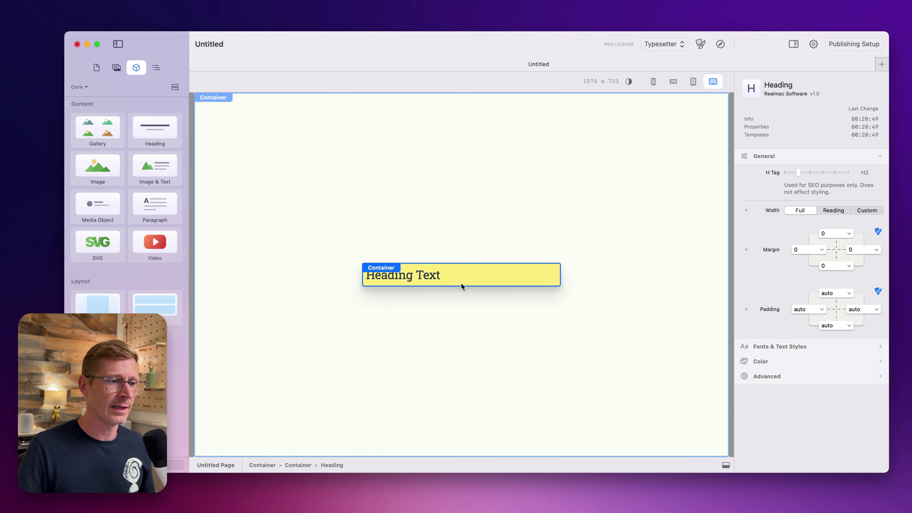
double_click(438, 278)
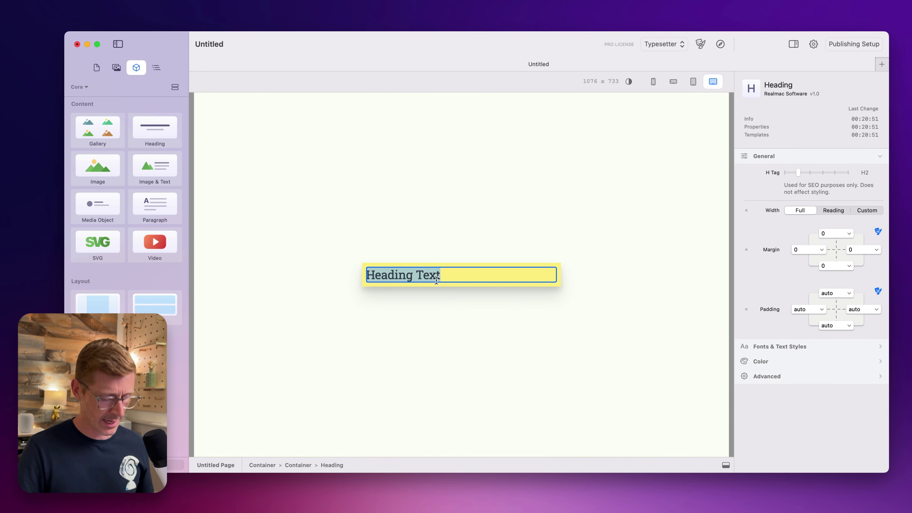
text(We'll be Back Soon.)
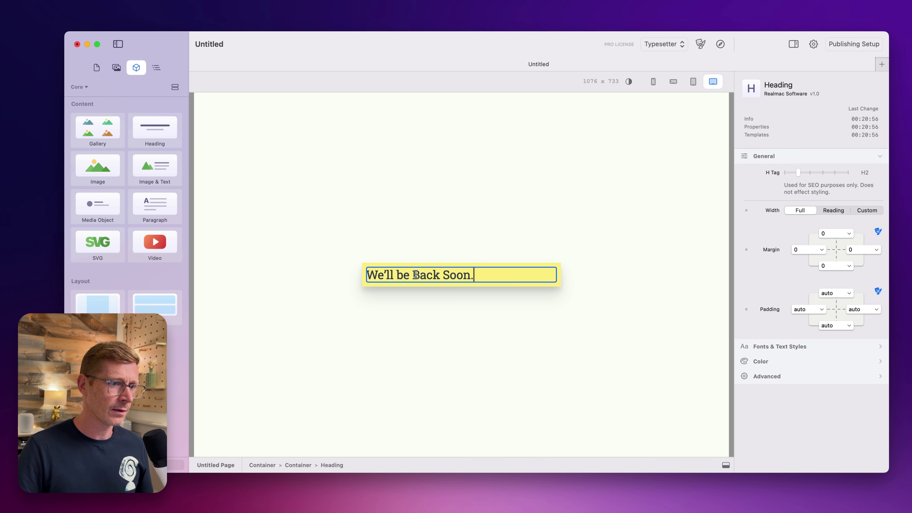
drag(419, 275, 413, 275)
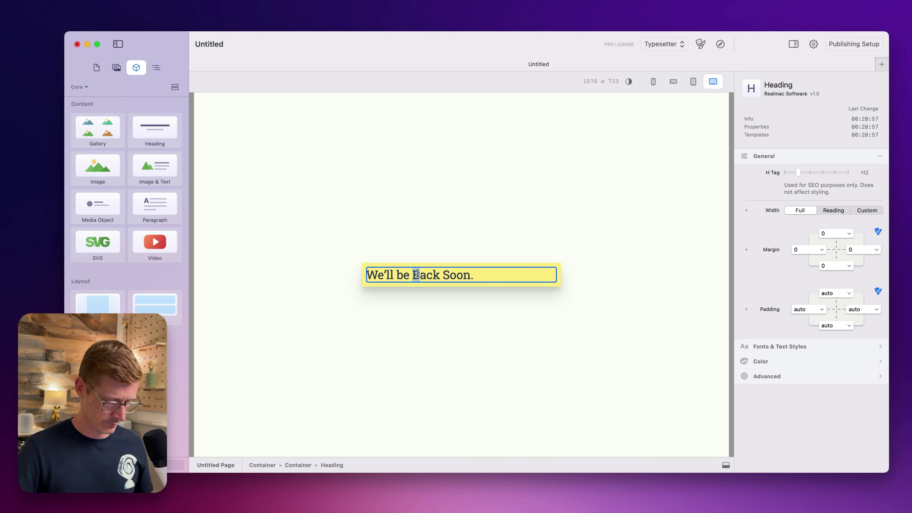
text(b)
key(BackSpace)
text(s)
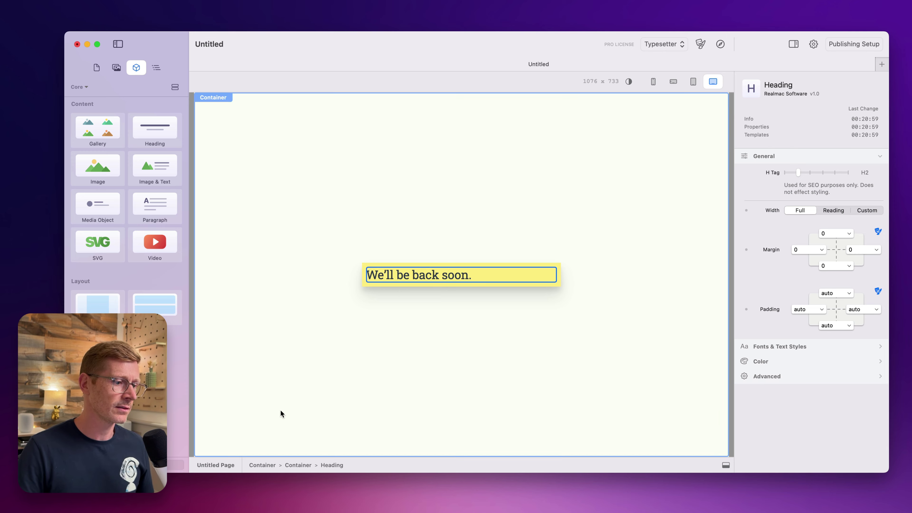
key(super+Tab)
key(super+Tab)
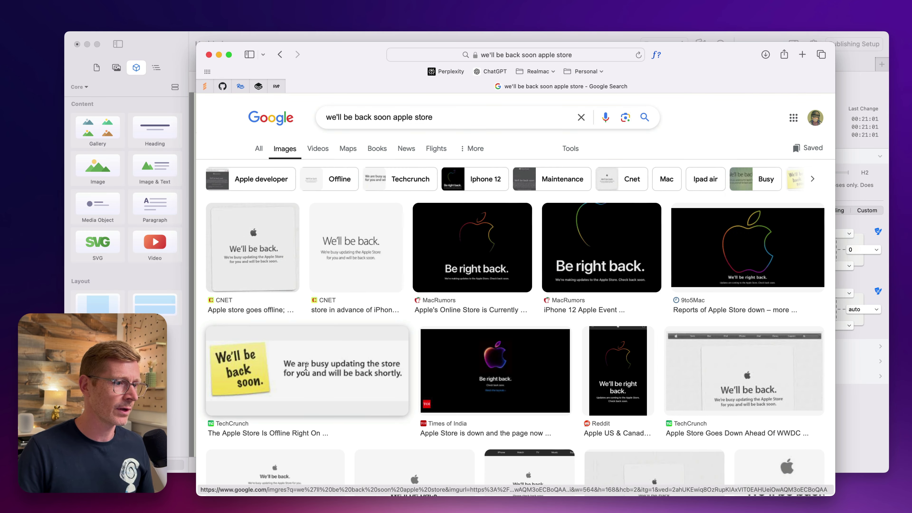
key(super+Tab)
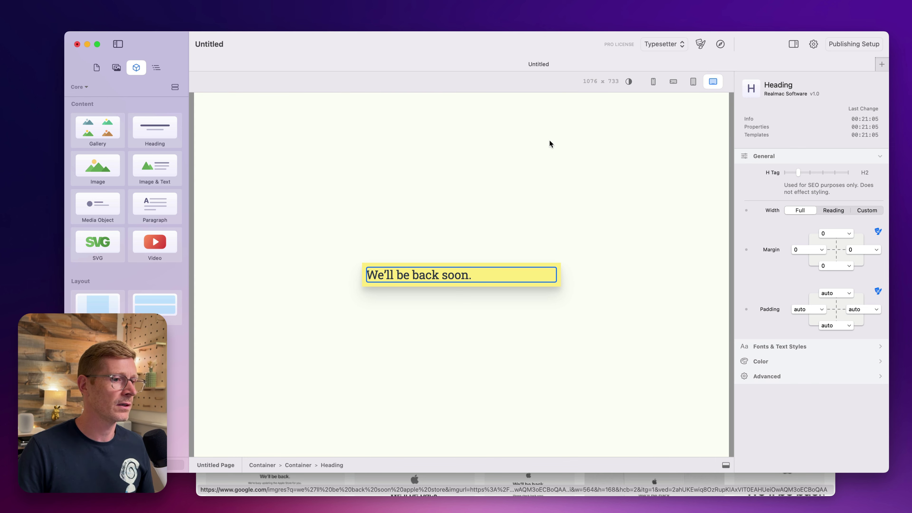
Give the heading inside the yellow container linked top and bottom padding of 10
click(514, 229)
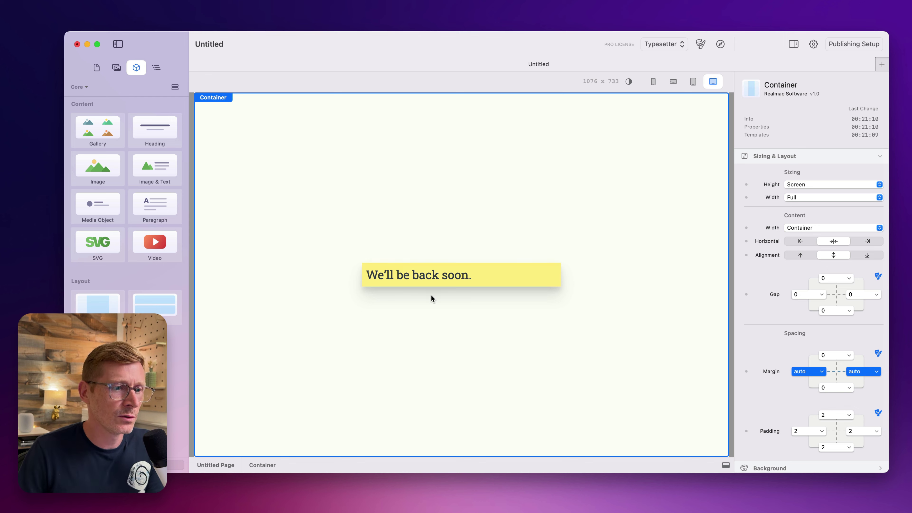
click(478, 276)
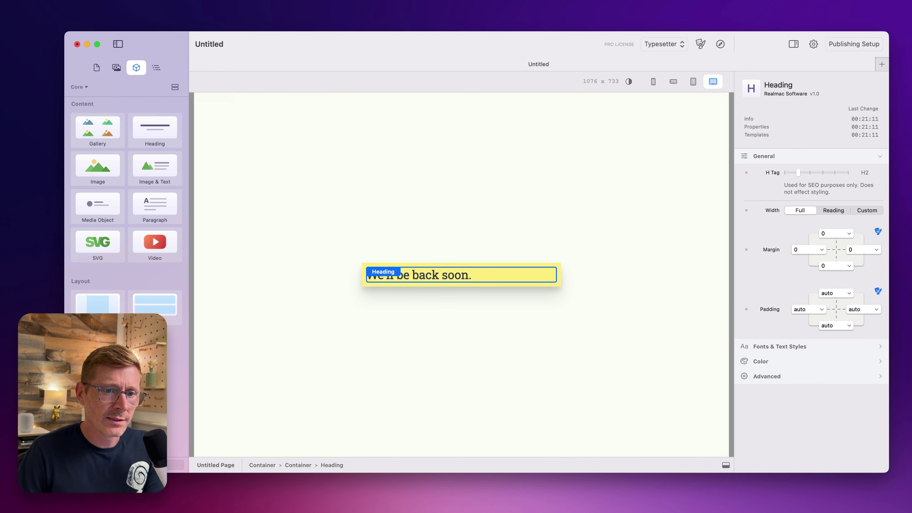
click(457, 268)
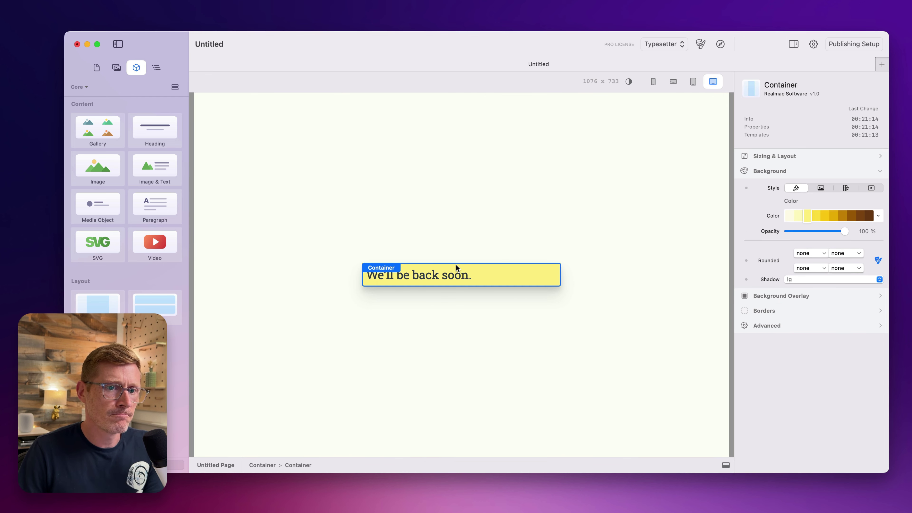
click(799, 155)
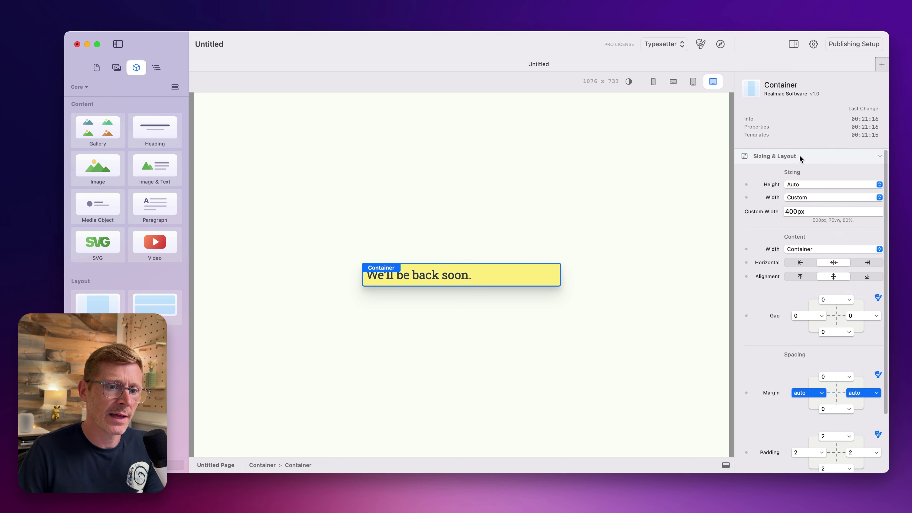
scroll(780, 359, down, 3)
click(432, 275)
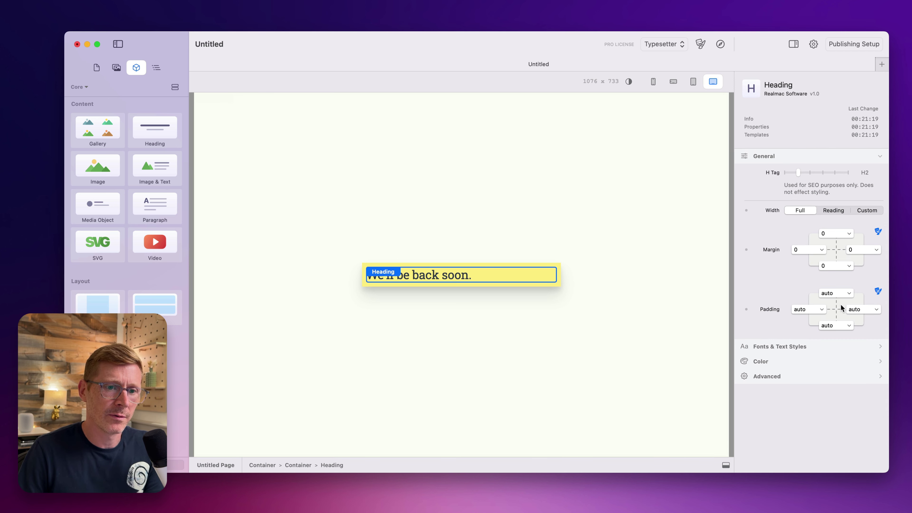
click(837, 307)
click(840, 293)
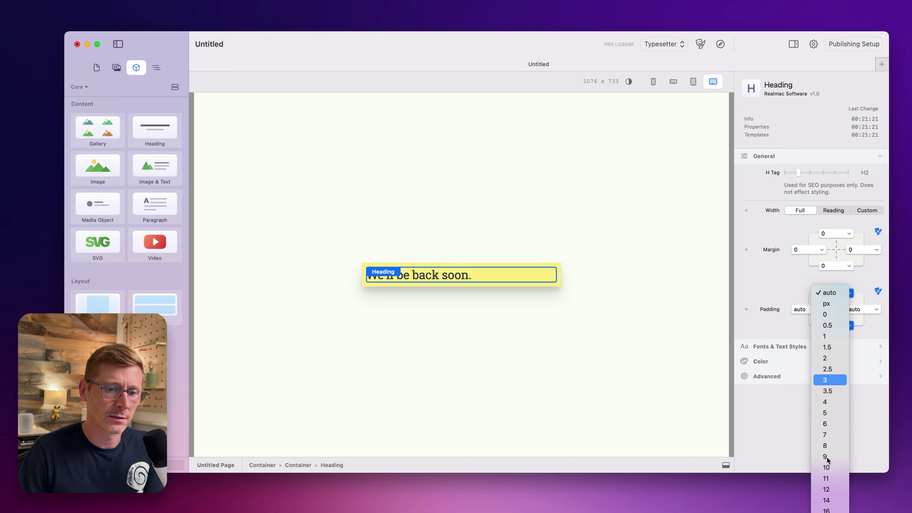
click(827, 468)
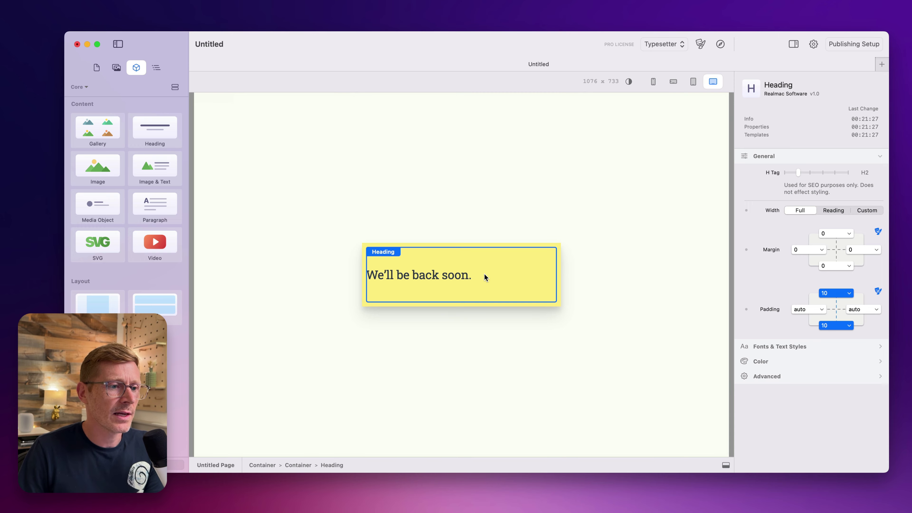
Add a new custom font named 'hand' in the theme's Fonts settings
click(704, 43)
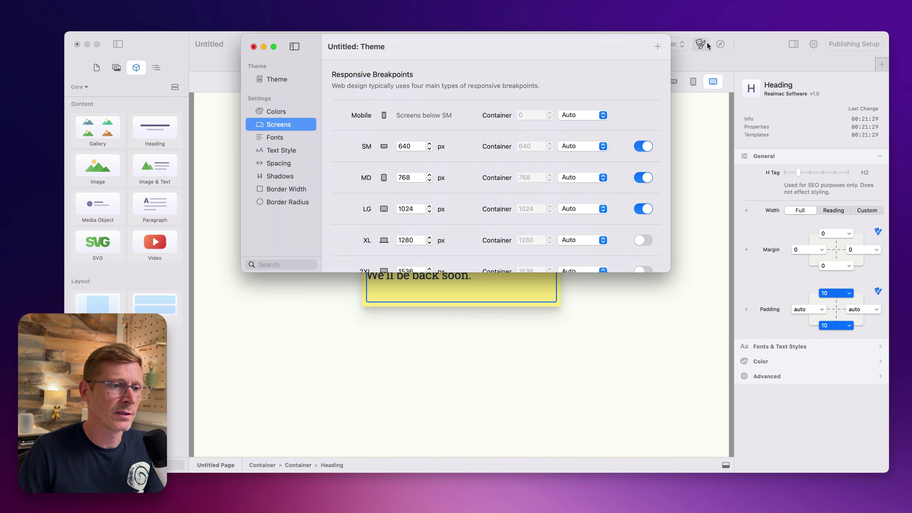
drag(477, 60, 607, 101)
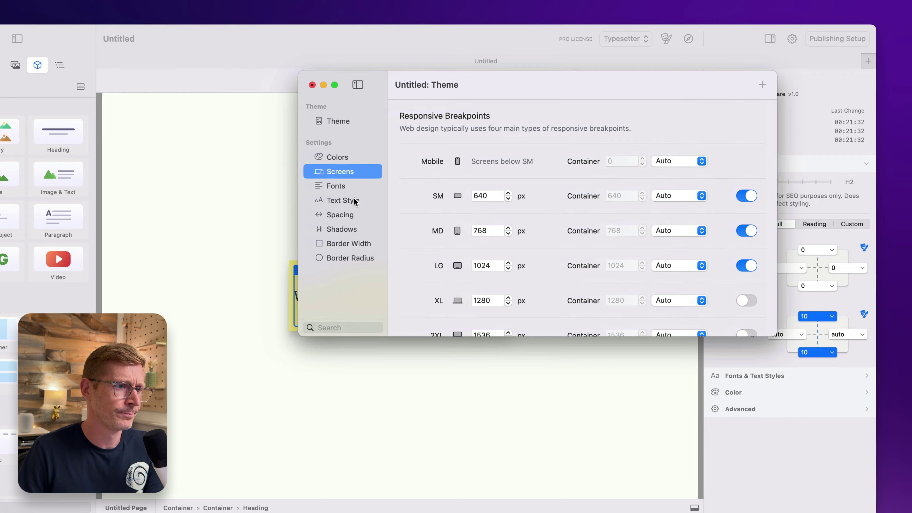
click(359, 188)
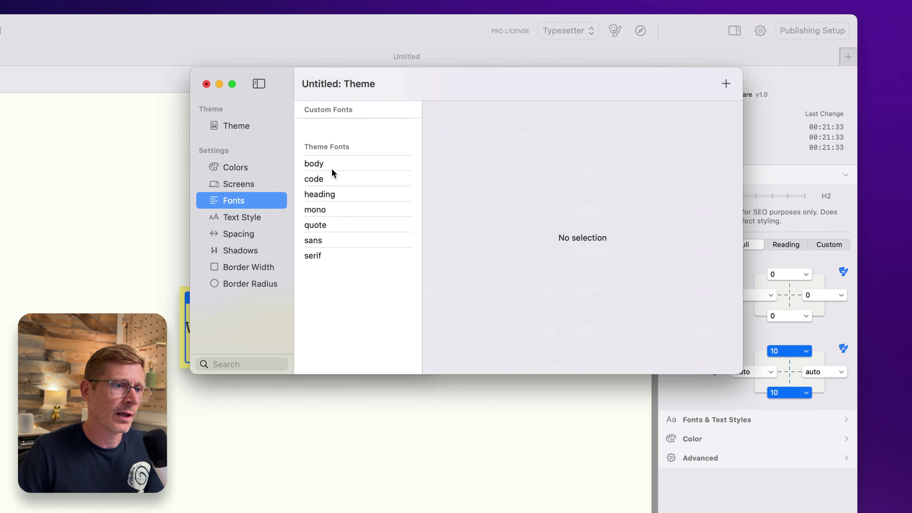
click(347, 164)
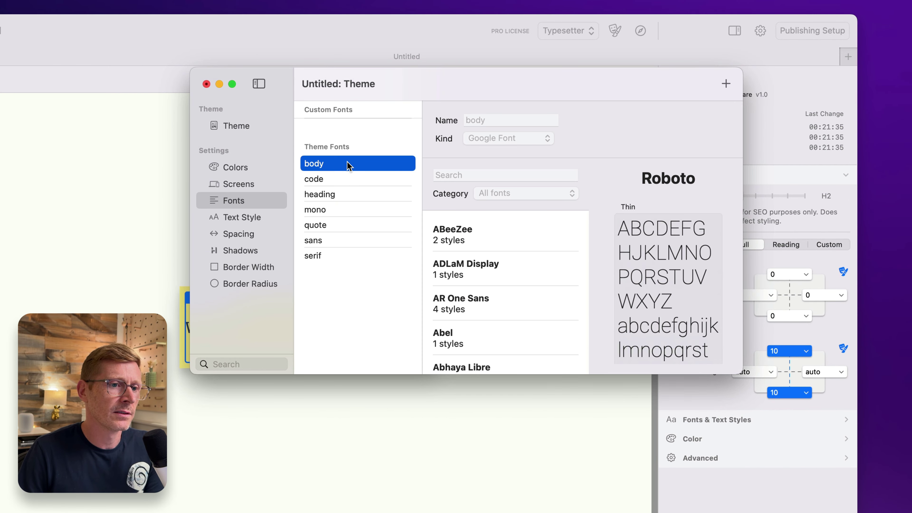
click(727, 84)
click(533, 119)
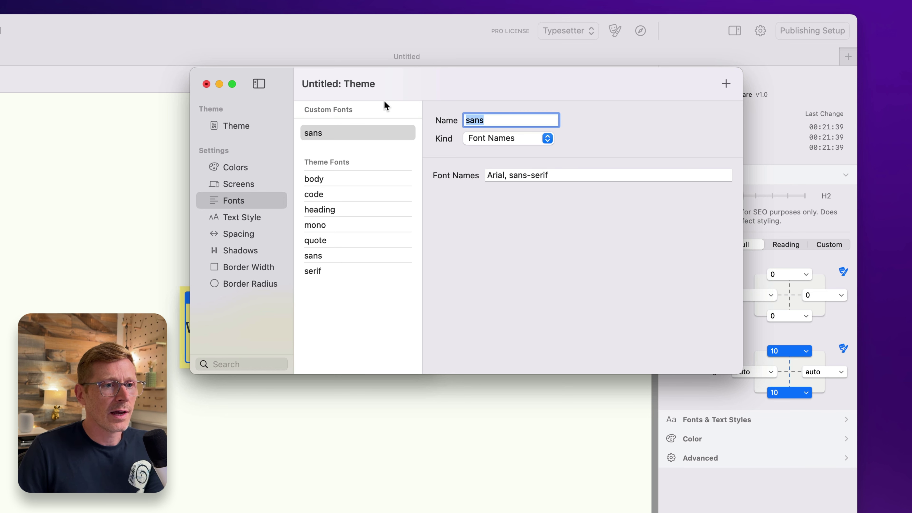
text(hand)
key(Return)
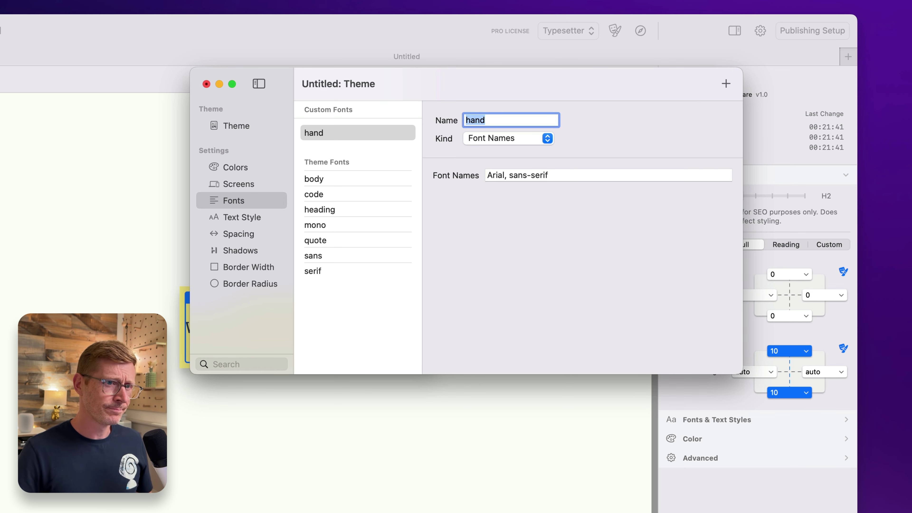
Make the hand font a Google Font filtered to the Handwriting category
click(504, 140)
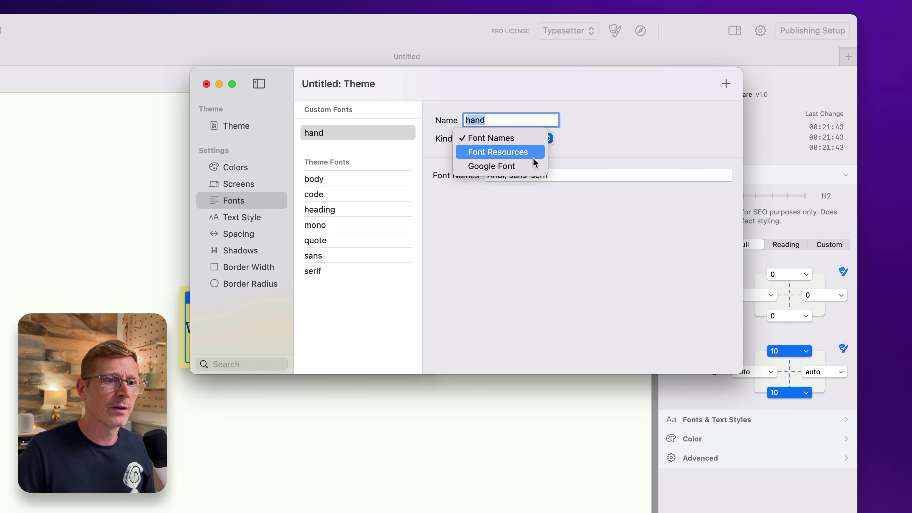
click(533, 165)
click(532, 193)
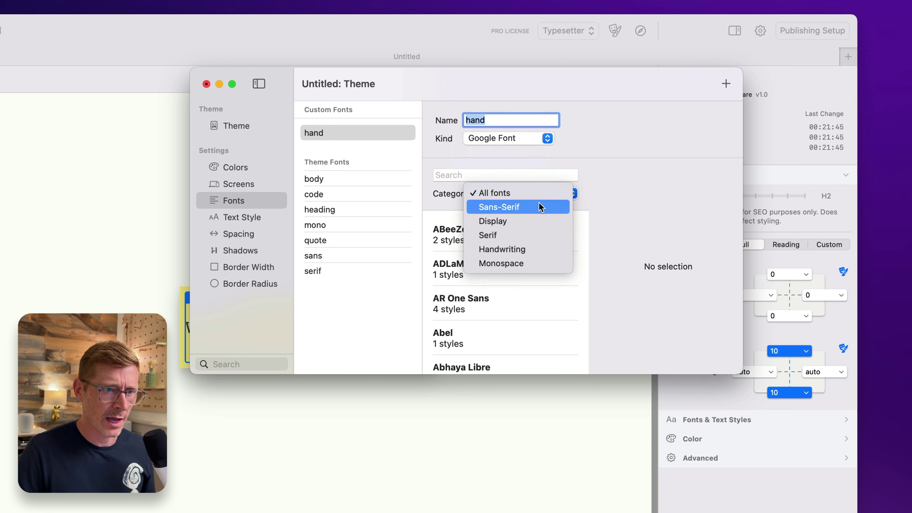
click(542, 249)
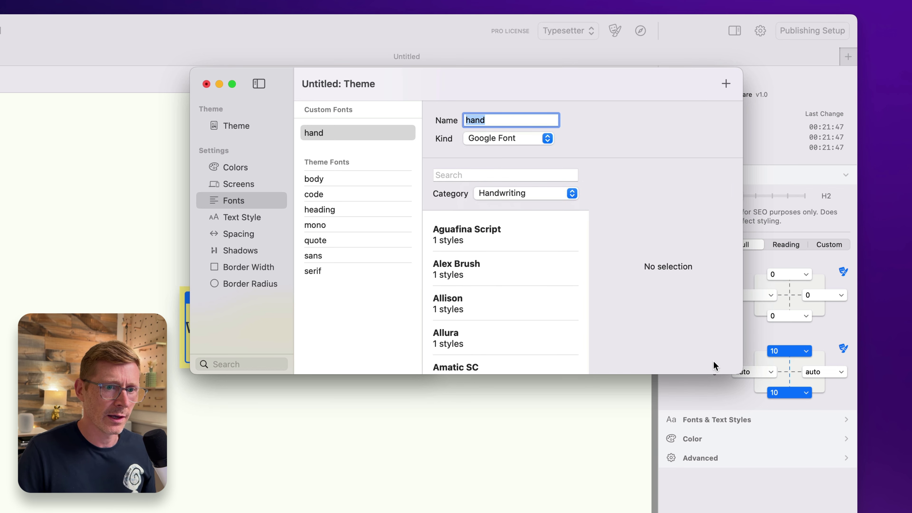
mouse_move(736, 368)
mouse_down()
mouse_move(845, 432)
mouse_move(880, 465)
mouse_up()
Choose Architects Daughter from the handwriting fonts for hand, then close the theme window
click(549, 247)
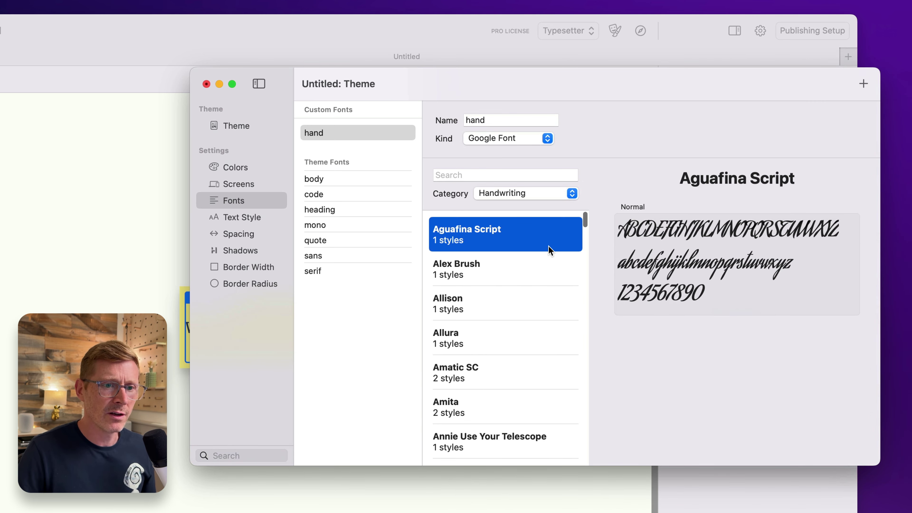
key(Down)
key(Down)
key(Down)
key(Down)
key(Down)
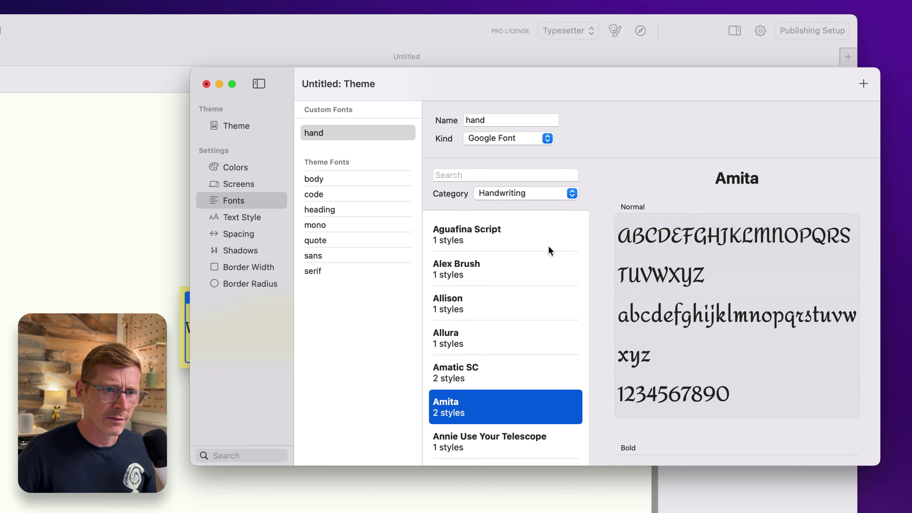
key(Up)
key(Down)
key(Down)
key(Down)
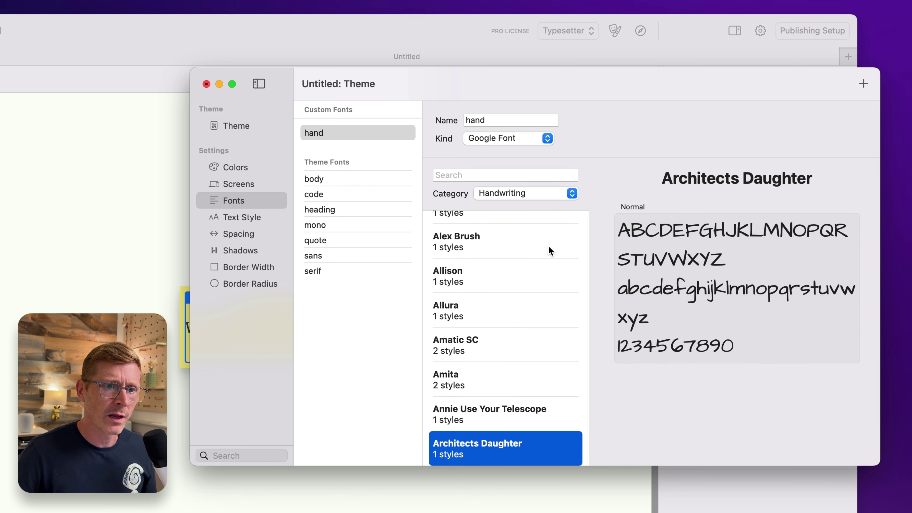
key(Down)
key(Up)
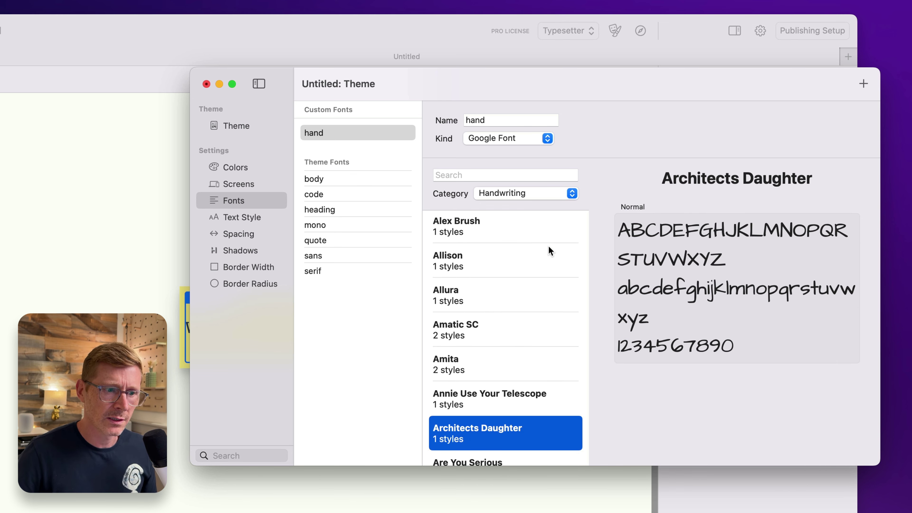
scroll(561, 258, down, 2)
key(Down)
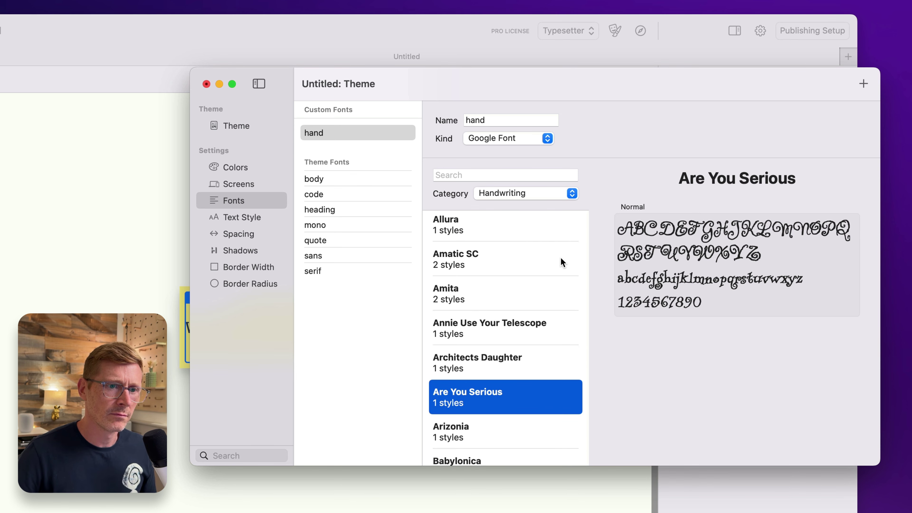
key(Down)
key(Down)
key(Down)
key(Down)
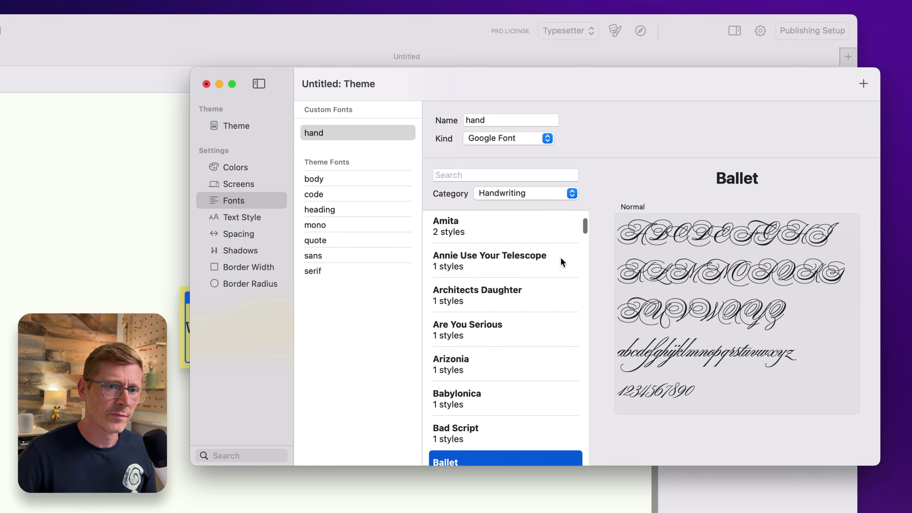
key(Up)
key(Up)
key(Up)
key(Up)
key(Up)
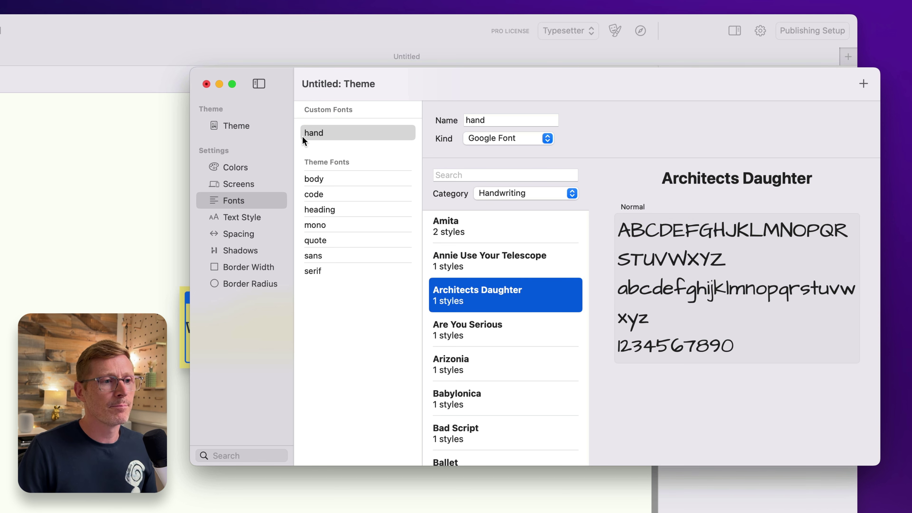
click(309, 132)
click(525, 288)
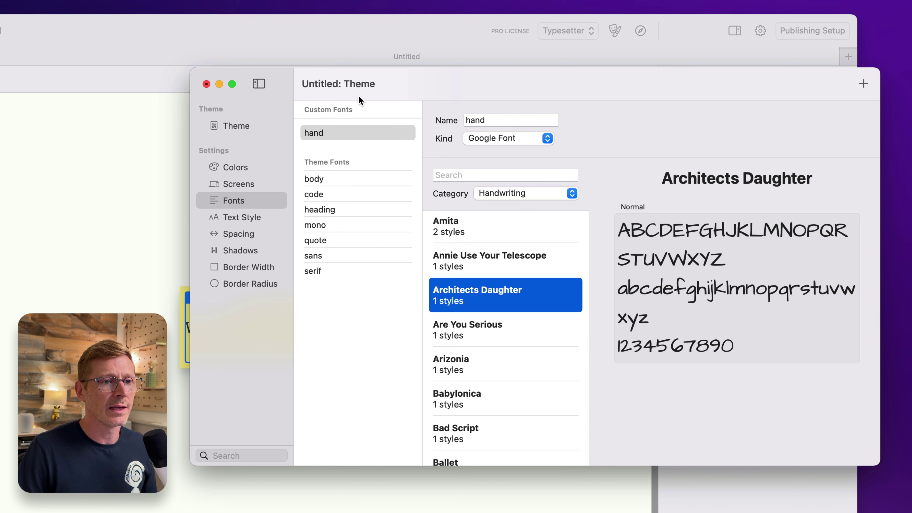
click(206, 84)
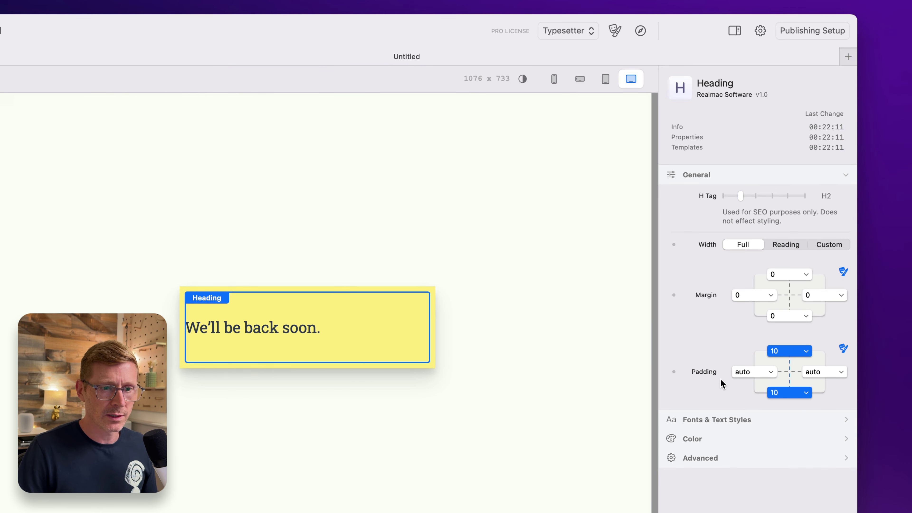
Set the heading to the hand font at 7xl, with an overridden Black weight
click(750, 421)
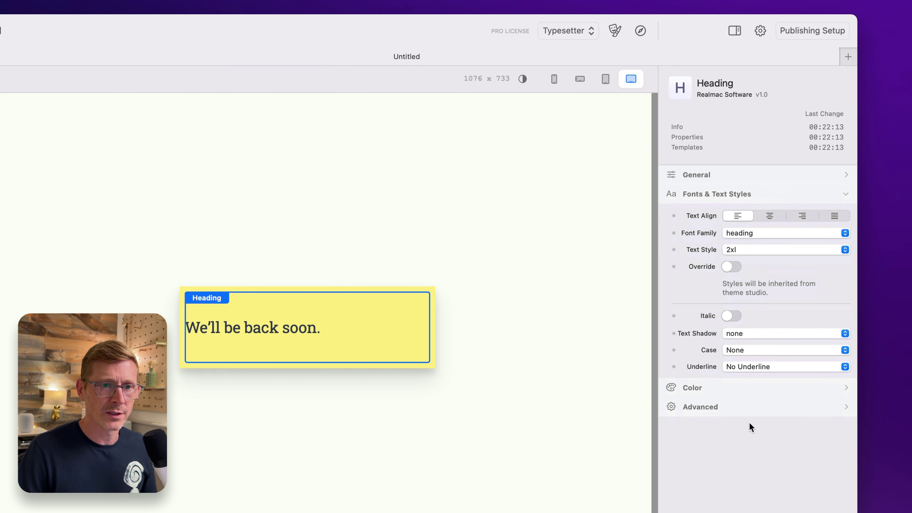
click(742, 237)
click(773, 185)
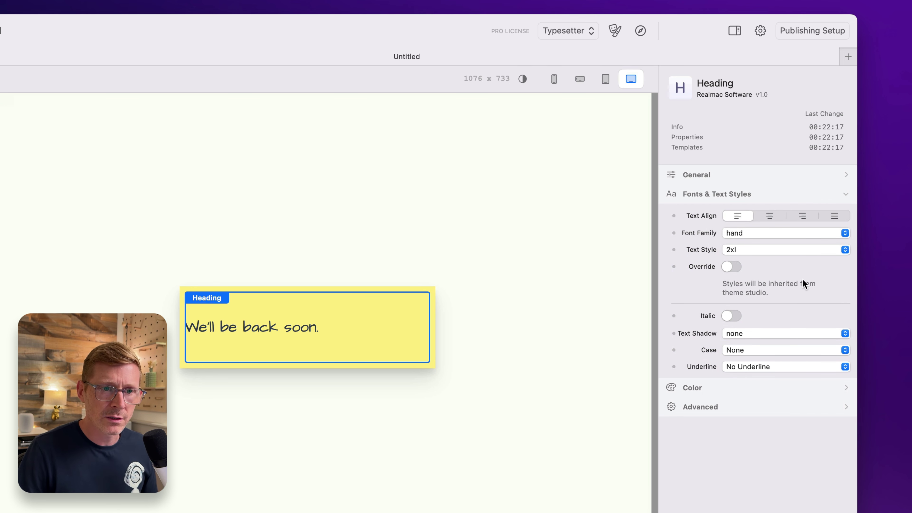
click(805, 248)
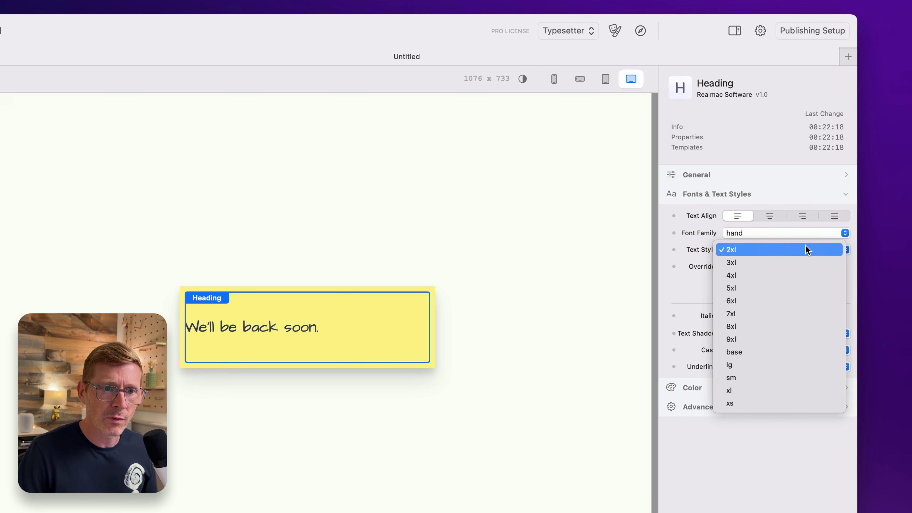
click(783, 319)
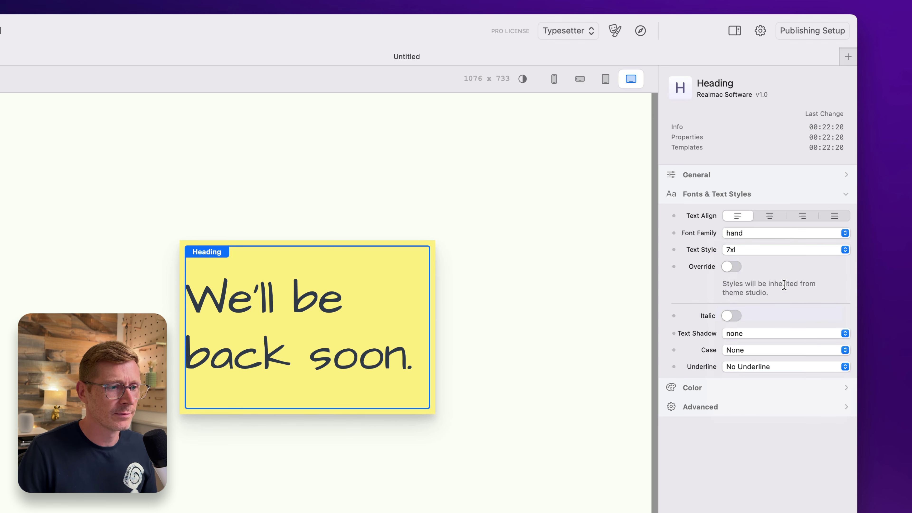
click(732, 266)
drag(765, 308, 825, 309)
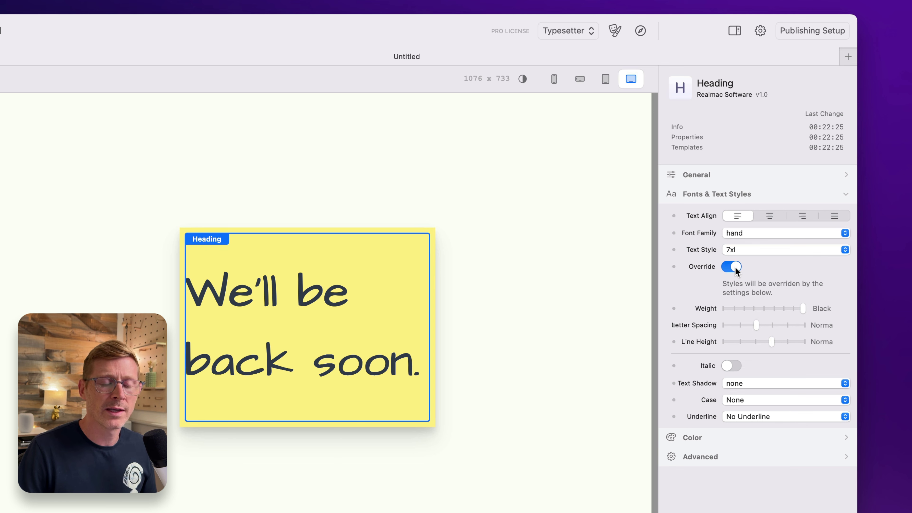
click(805, 307)
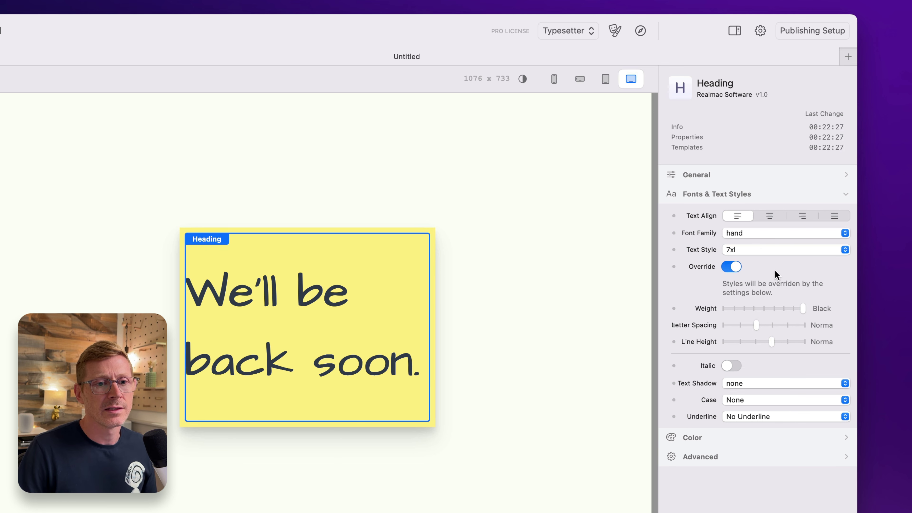
click(760, 251)
click(760, 259)
click(756, 248)
click(758, 236)
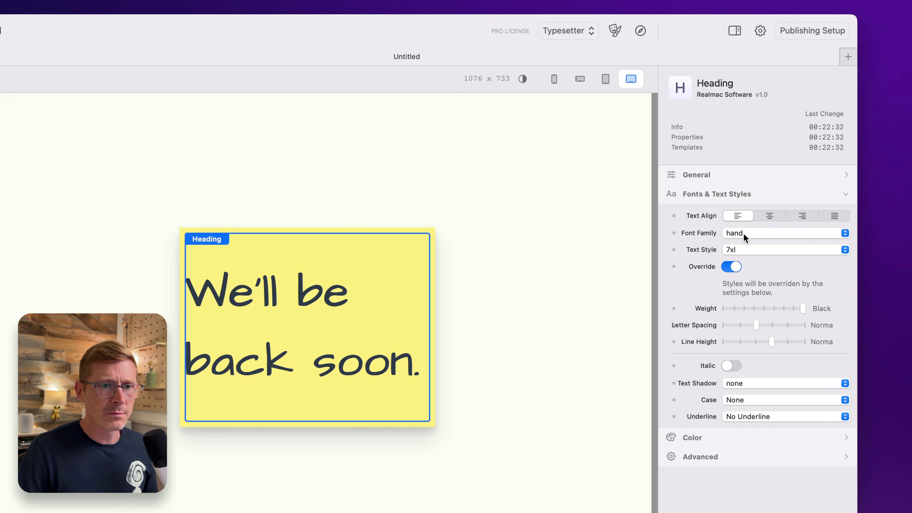
Give the heading 10 padding on both the left and right sides
click(733, 192)
click(709, 176)
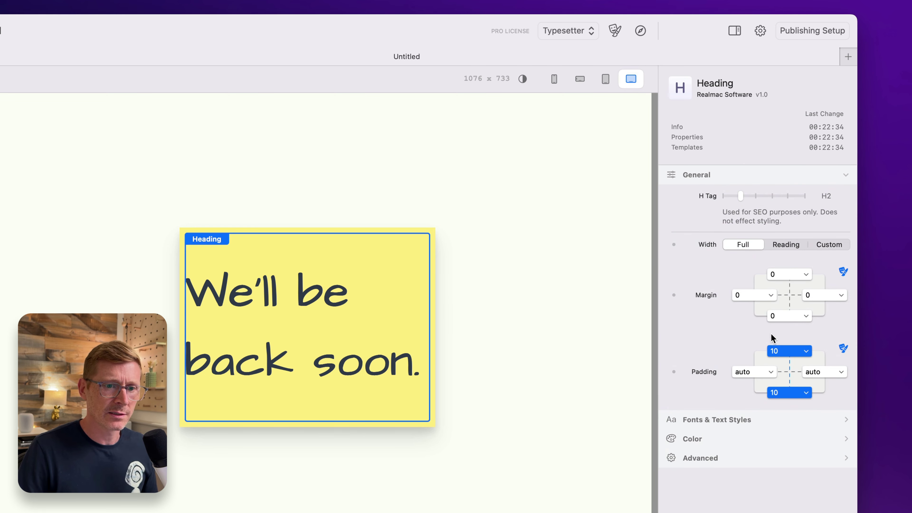
click(789, 374)
click(753, 372)
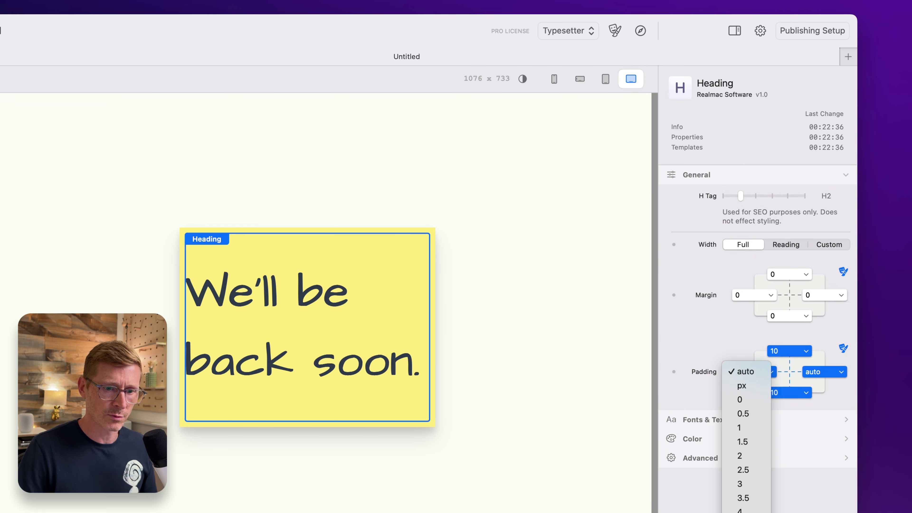
text(10)
key(Return)
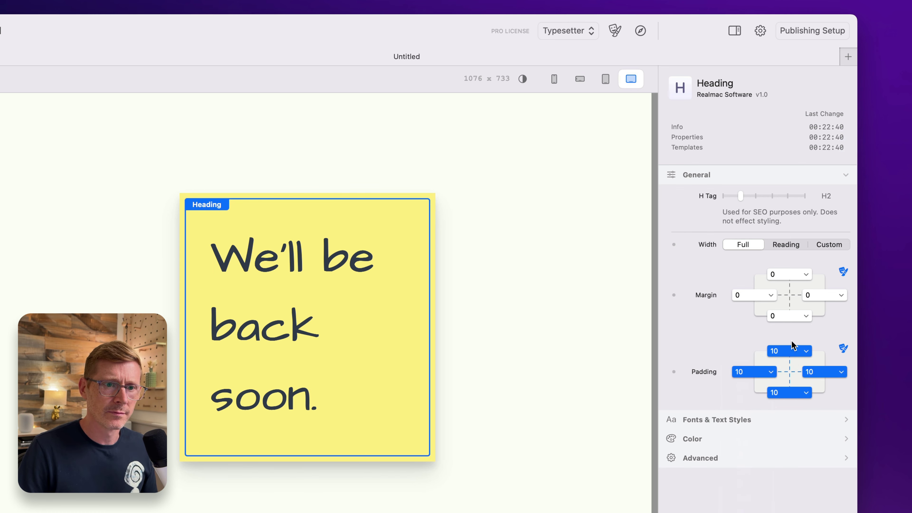
click(739, 421)
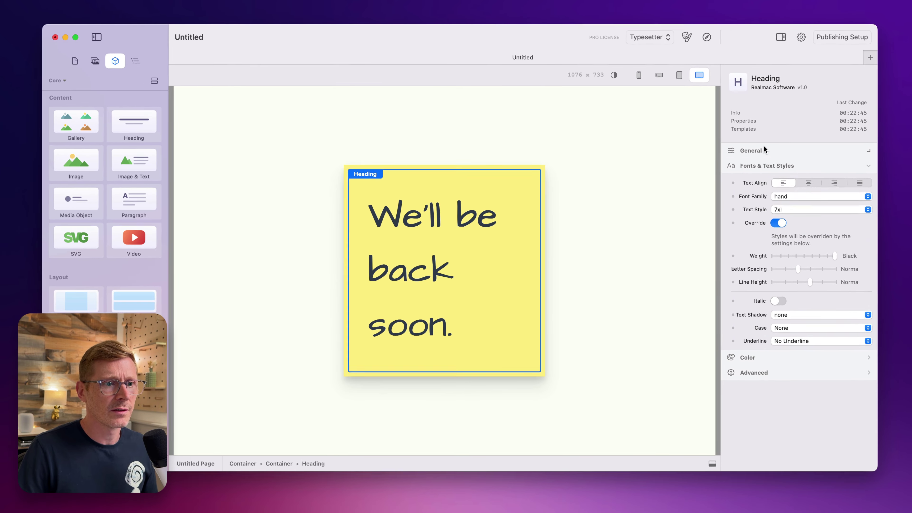
click(462, 94)
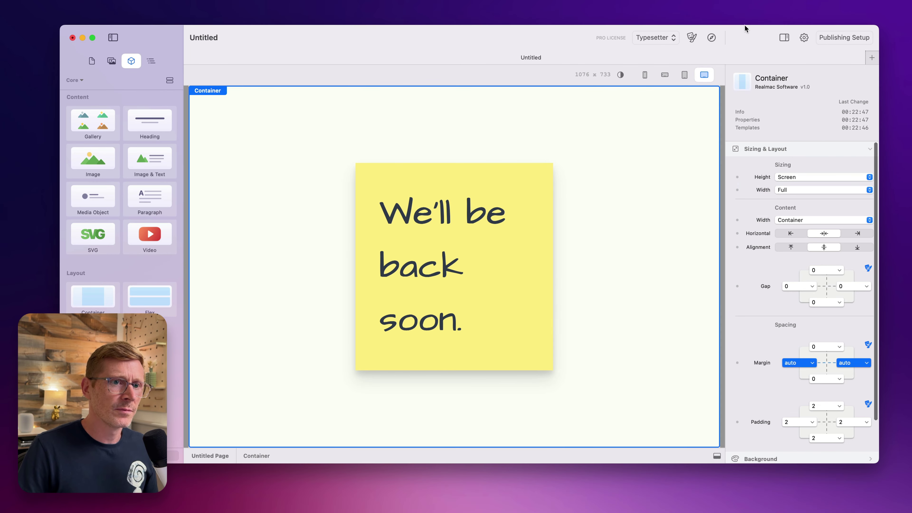
click(712, 38)
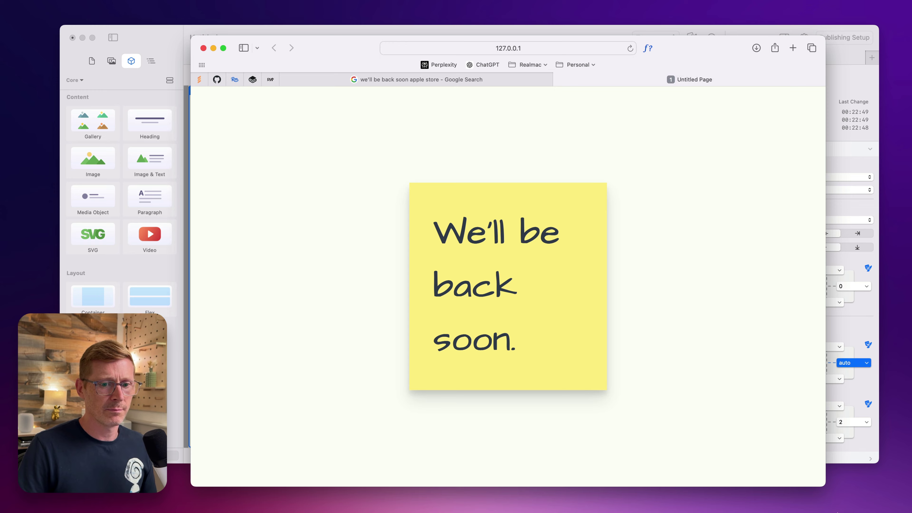
drag(824, 491, 779, 484)
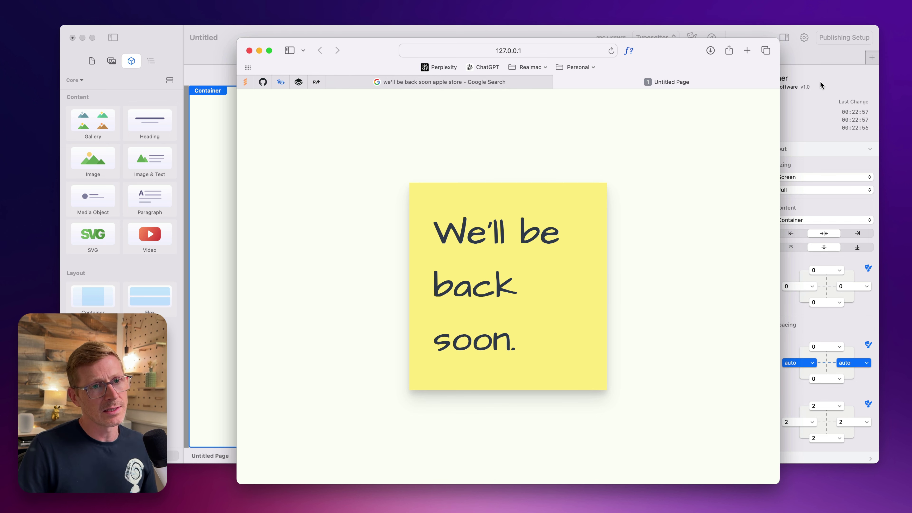
key(super+h)
Set the heading's line height to Tight, keeping left alignment and the 7xl text size
click(435, 270)
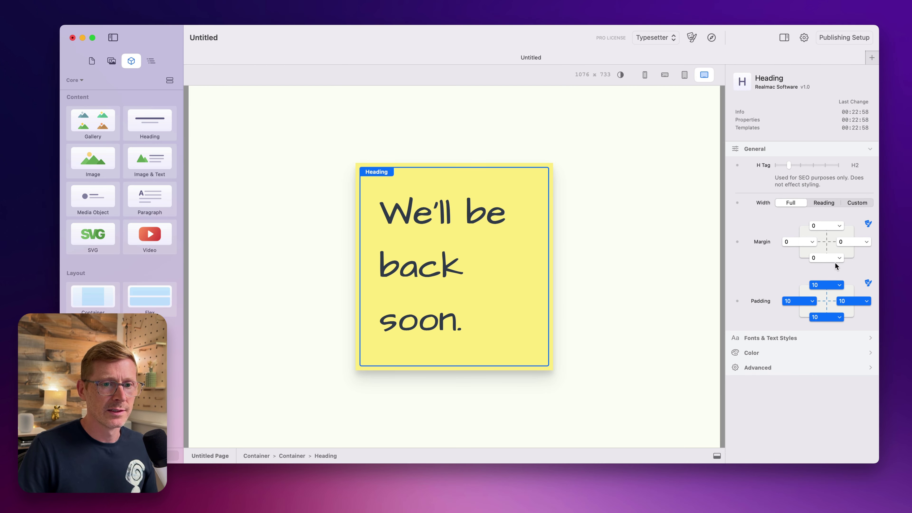
click(795, 335)
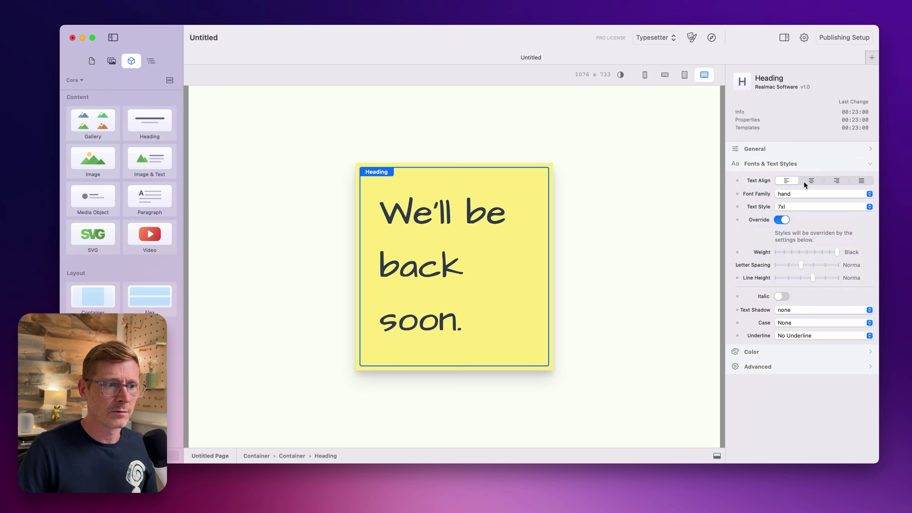
click(806, 181)
click(792, 180)
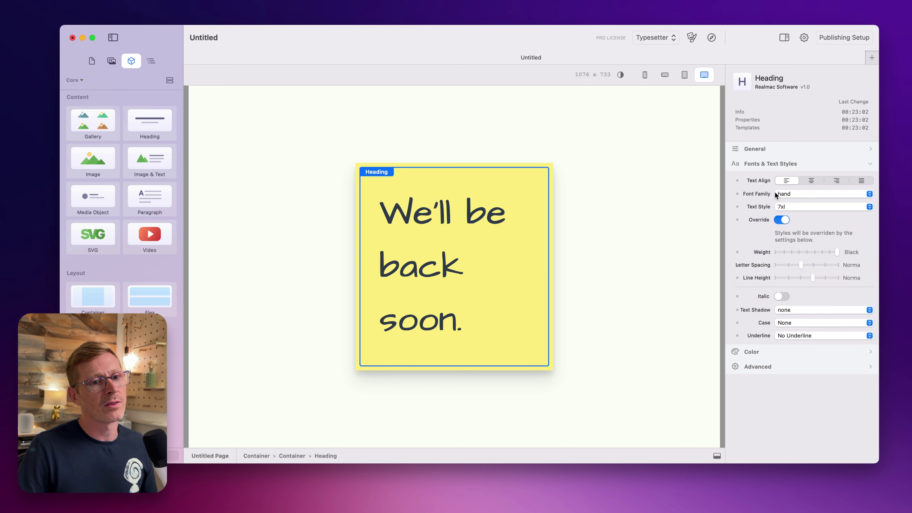
click(799, 207)
click(801, 195)
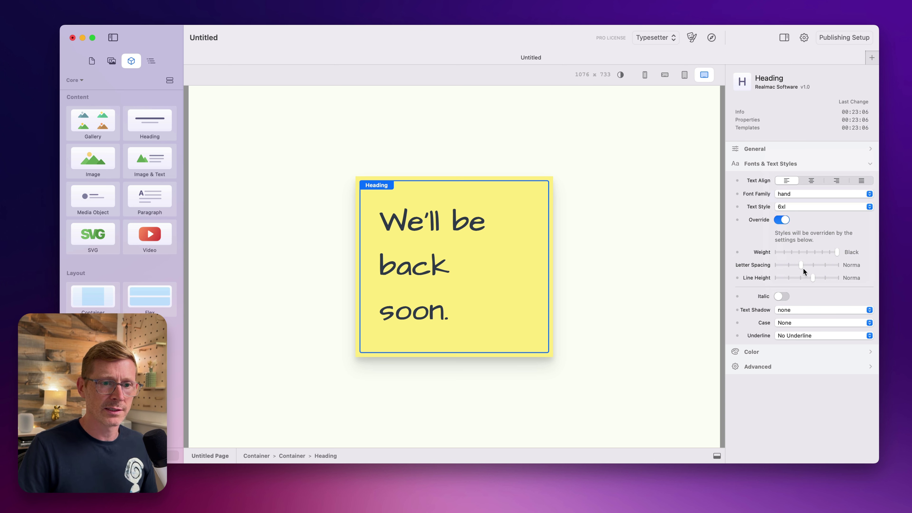
drag(815, 279, 788, 277)
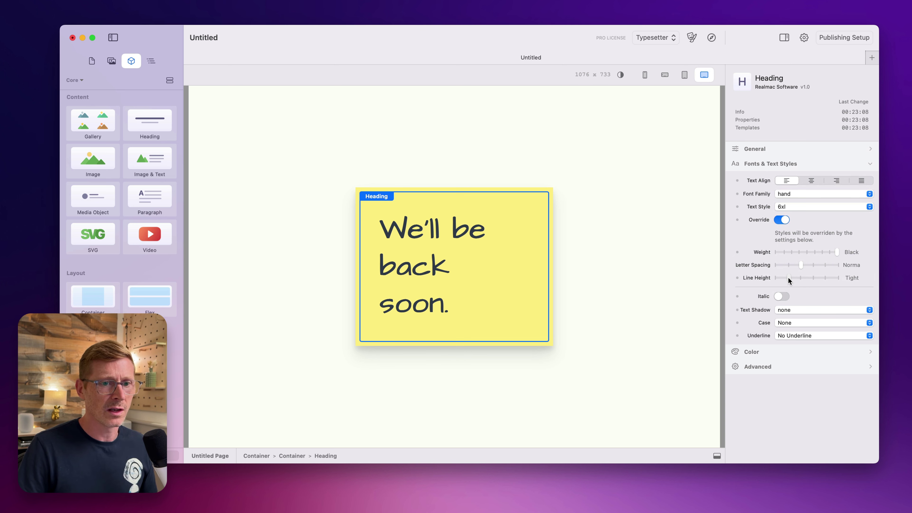
click(804, 208)
click(803, 215)
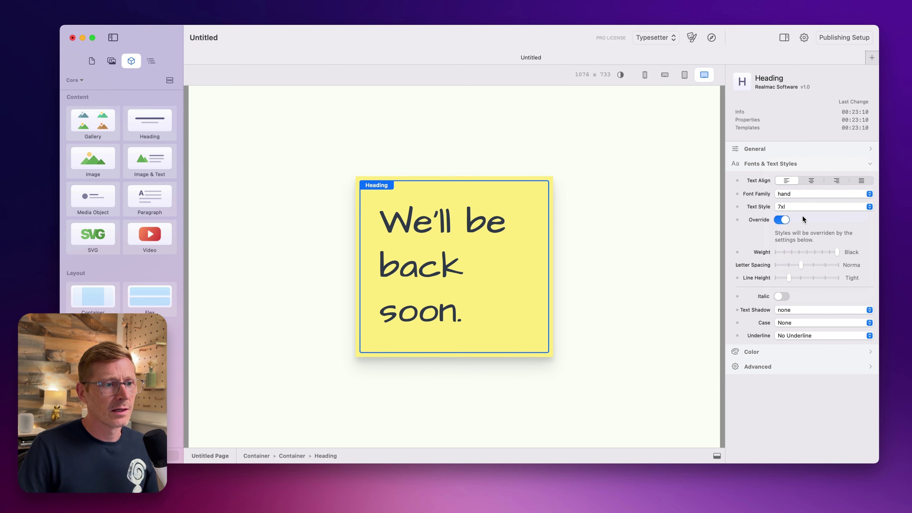
click(490, 246)
Select the note's Container and collapse its Sizing & Layout group
click(509, 177)
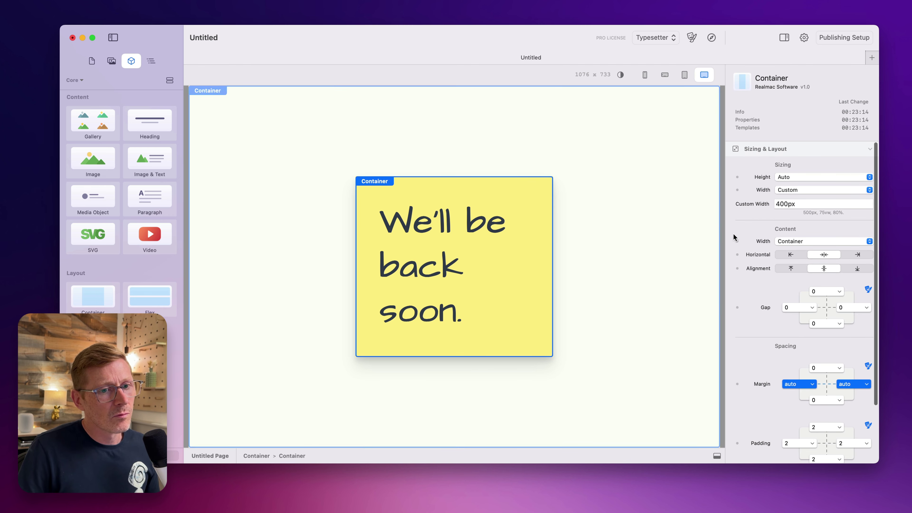
scroll(797, 289, down, 5)
scroll(796, 288, up, 3)
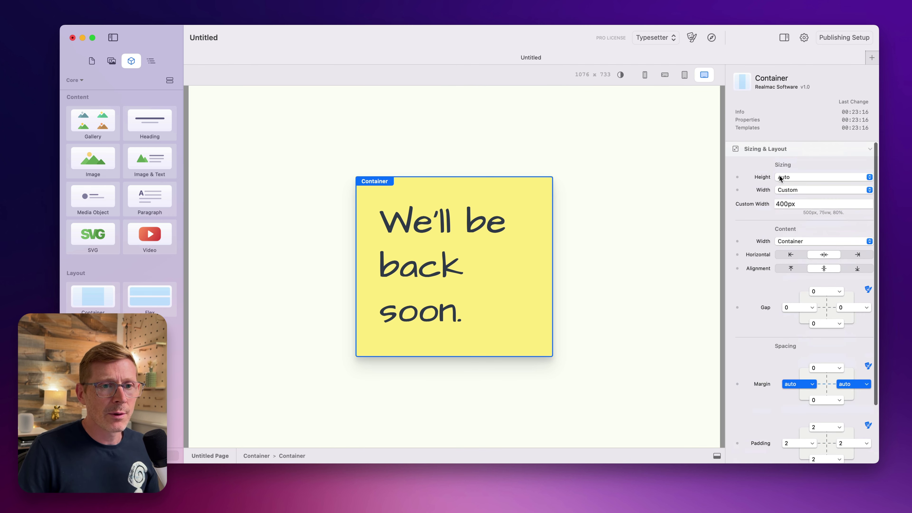
click(786, 149)
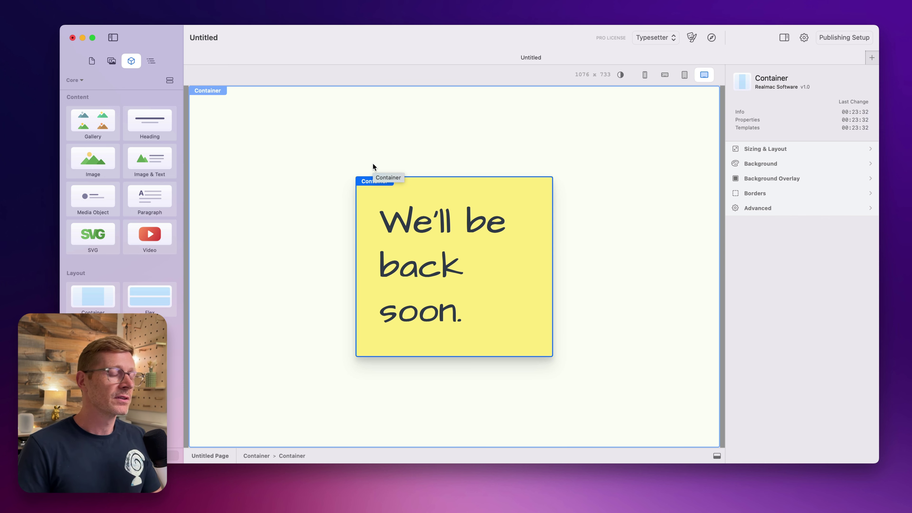
scroll(131, 235, down, 5)
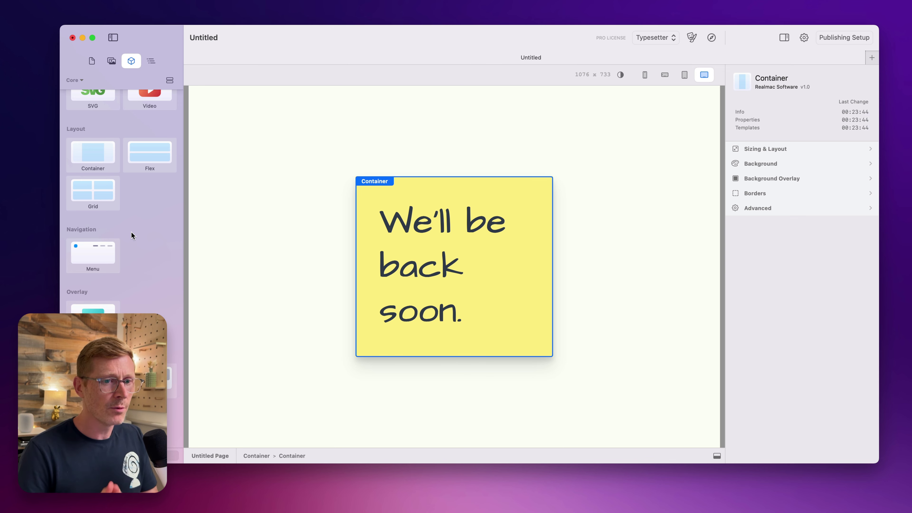
Add the CSS class -rotate-6 to the note container's Advanced settings
click(829, 210)
click(807, 258)
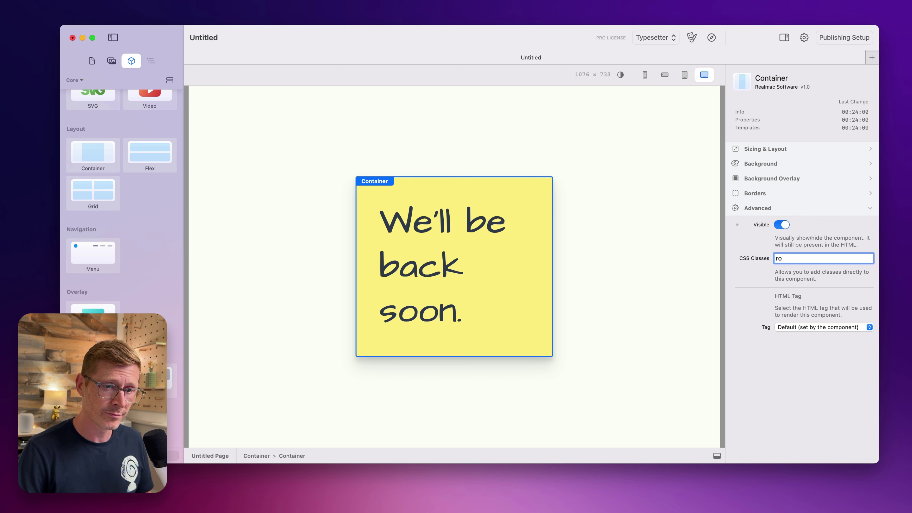
text(tate)
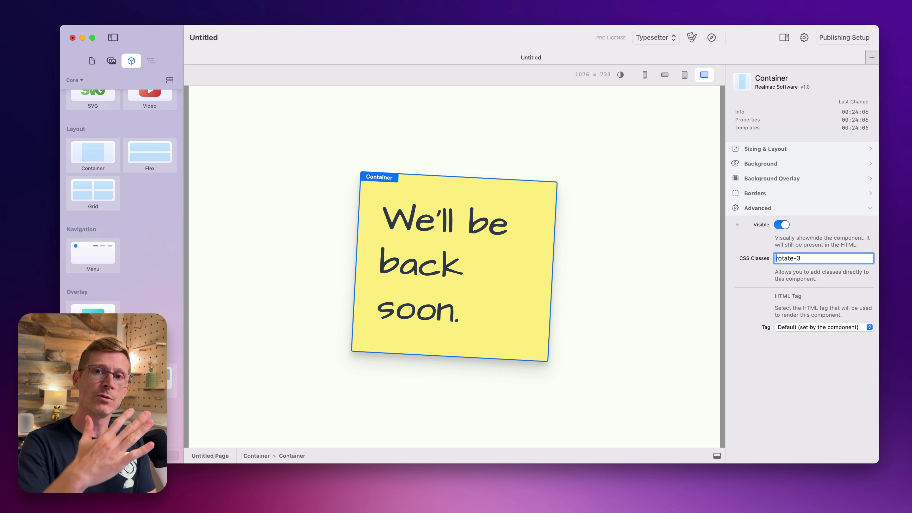
text(-)
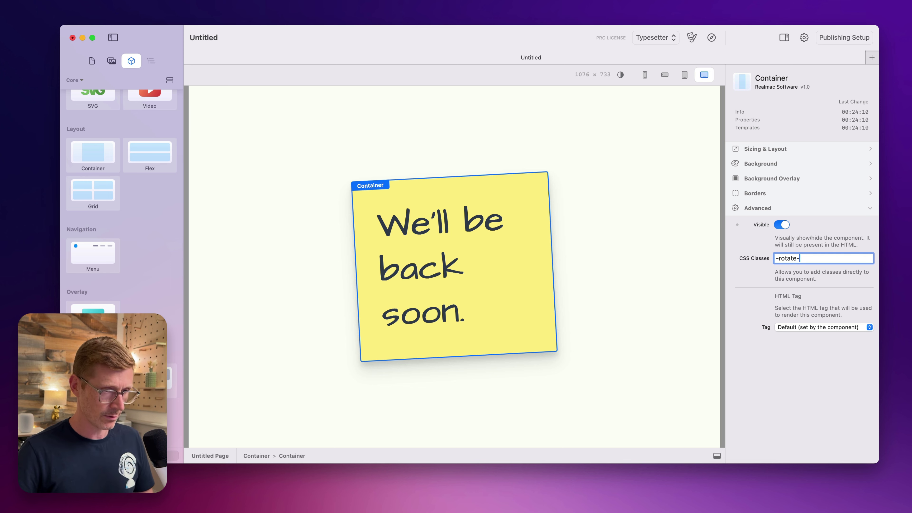
text(6)
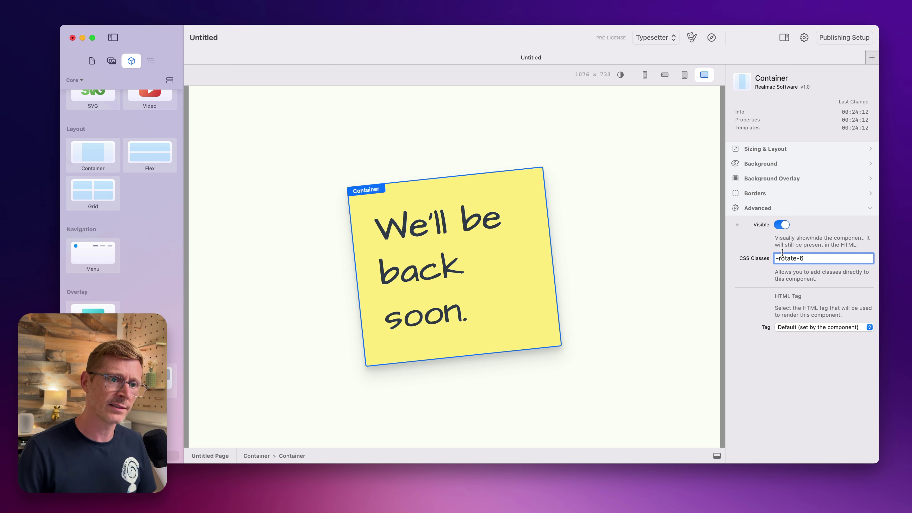
Preview the page in Safari with the outer Container selected, then return to Elements
click(699, 181)
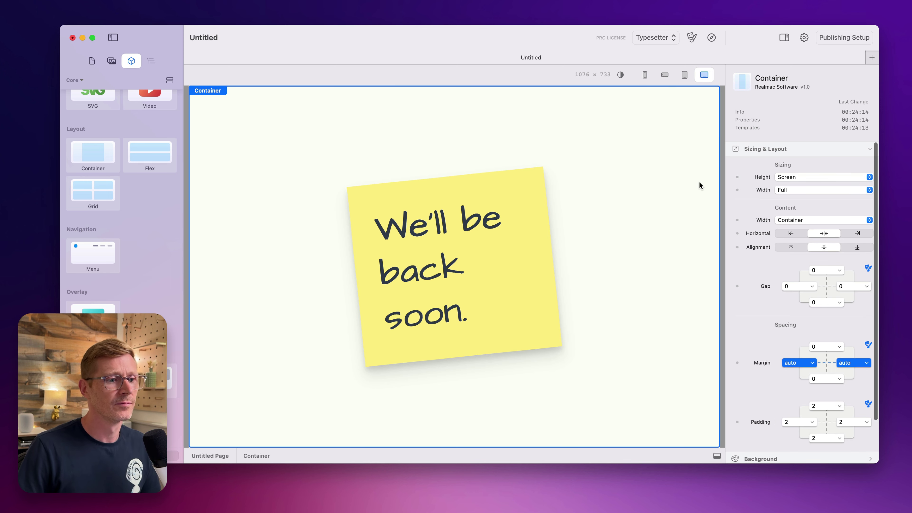
click(712, 37)
drag(778, 485, 775, 512)
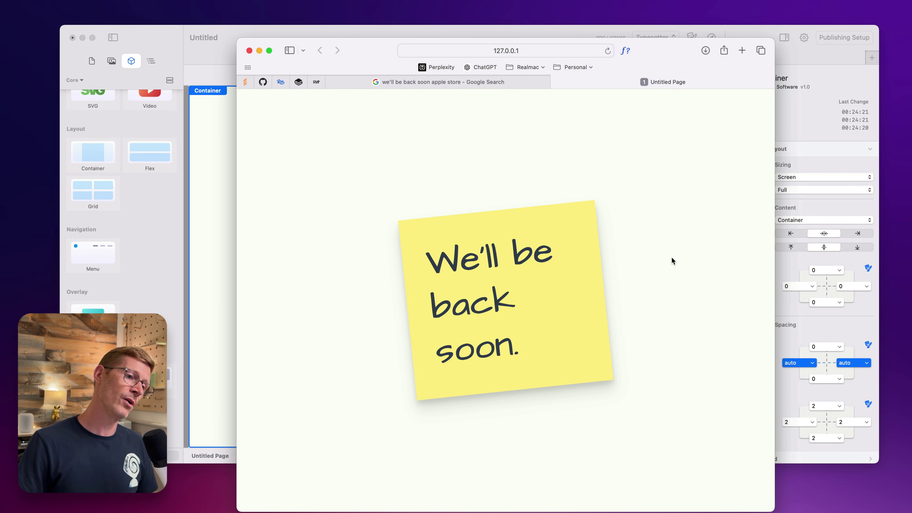
click(212, 50)
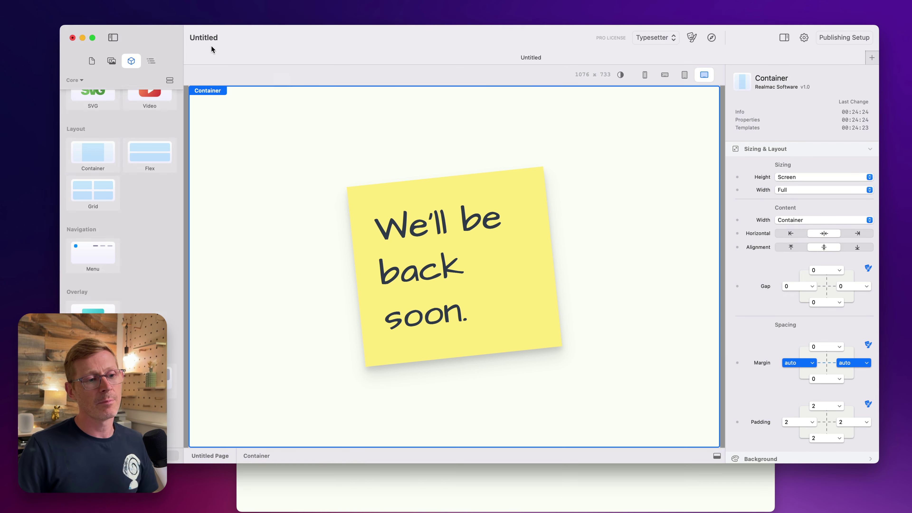
Keep the heading text a solid colour after testing gradient and image fills, then open a new Safari tab
click(151, 61)
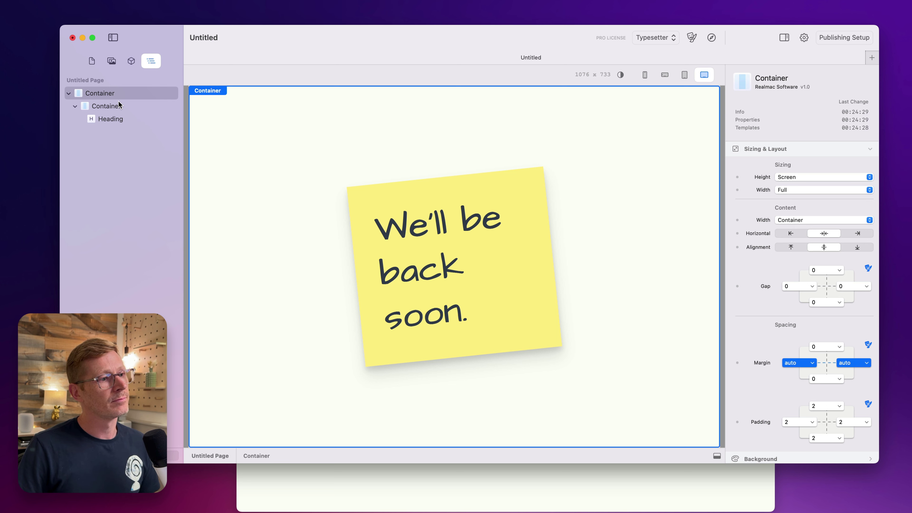
click(504, 185)
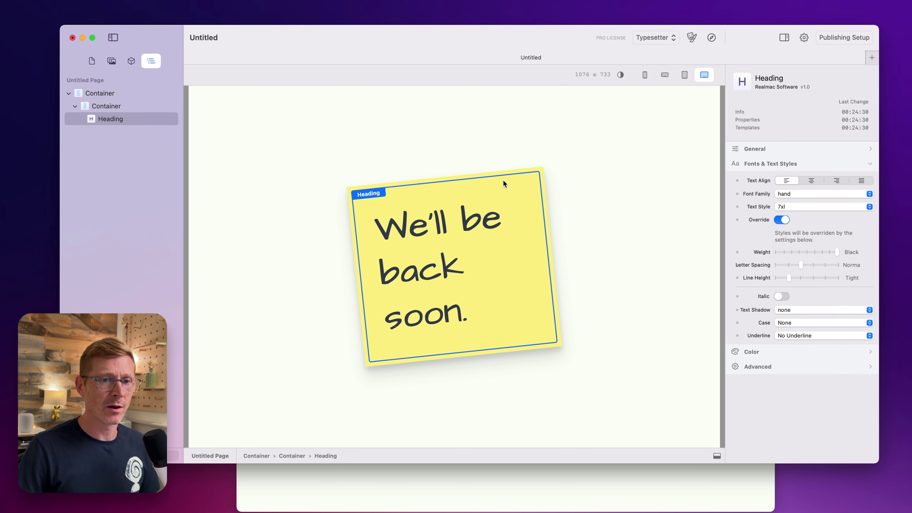
click(822, 164)
click(773, 177)
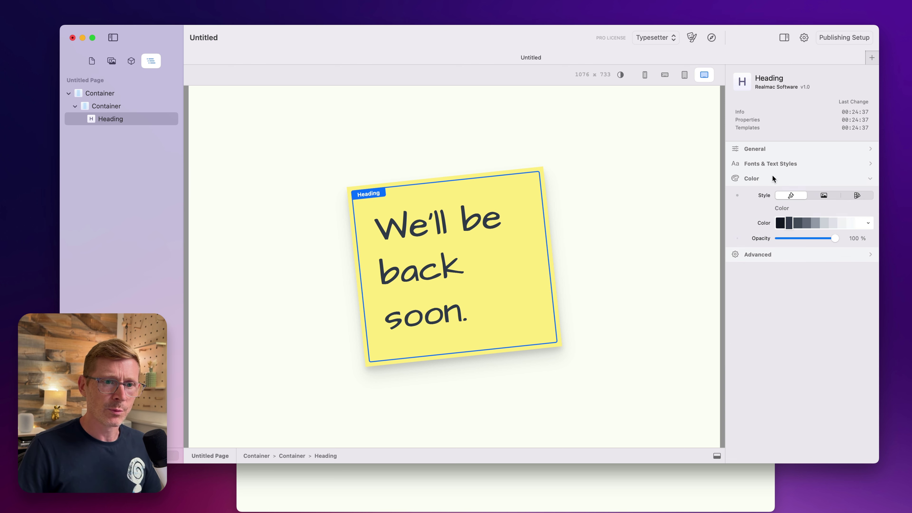
click(857, 197)
click(790, 195)
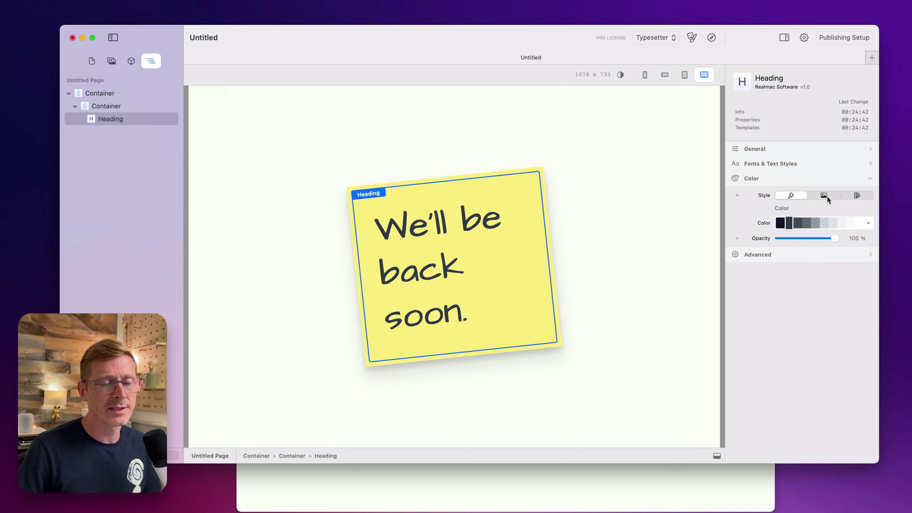
click(828, 197)
click(798, 197)
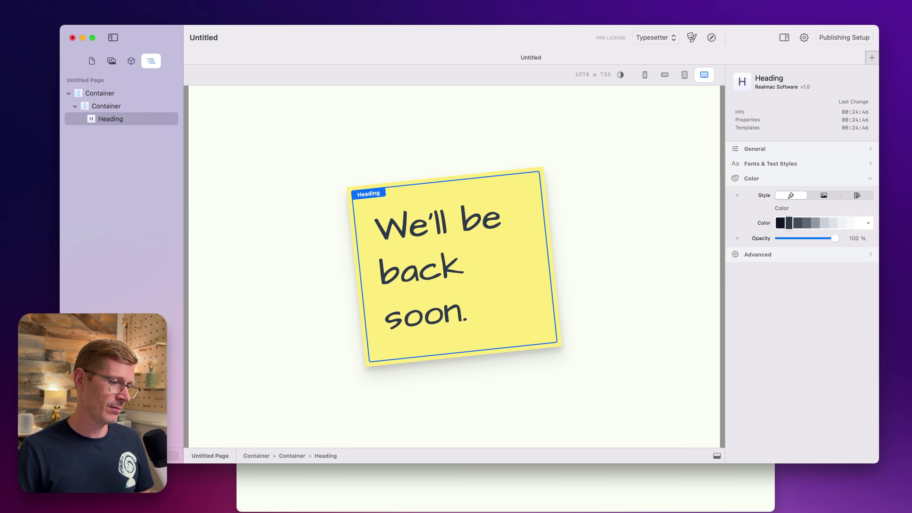
key(super+t)
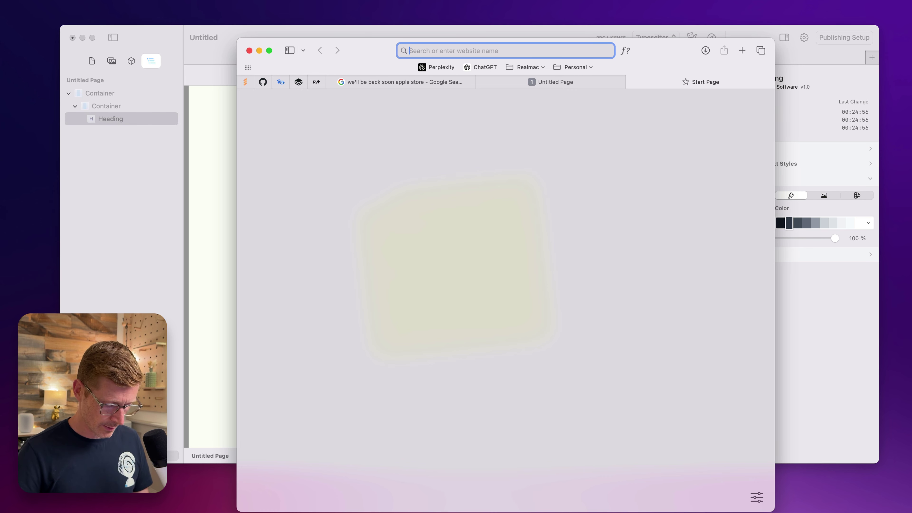
Search Google Images for 'pencil texture' and preview an iStock texture result
text(pencil texture)
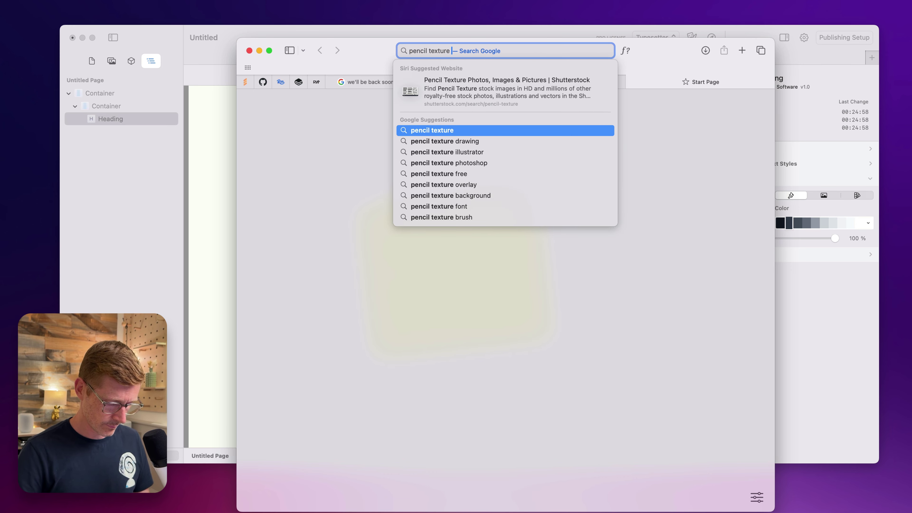
key(Return)
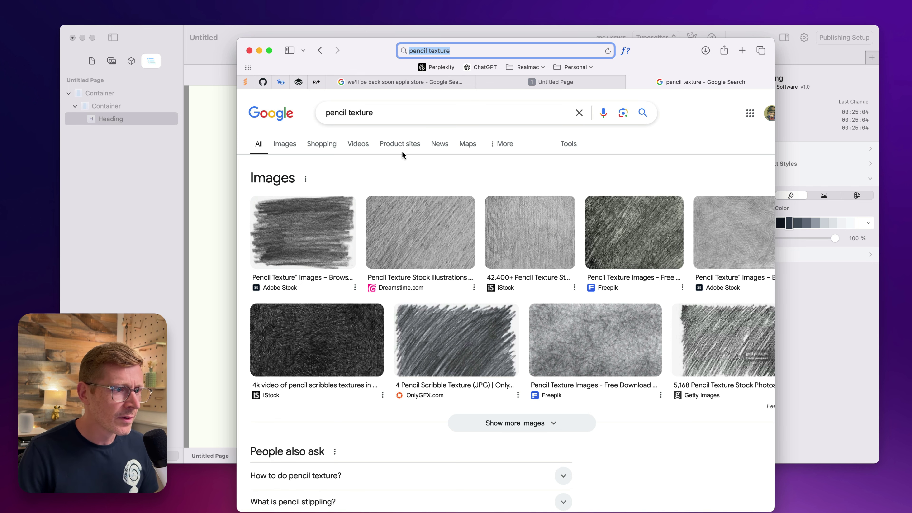
click(277, 146)
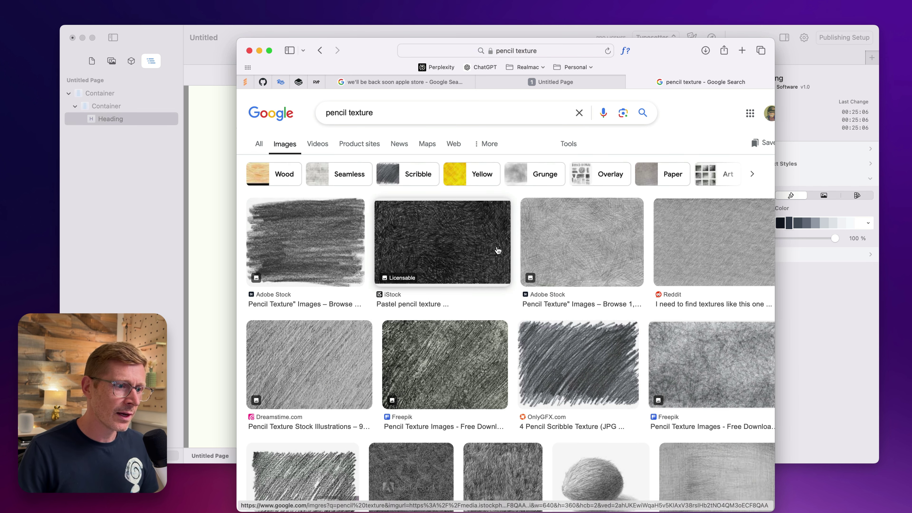
scroll(497, 251, down, 10)
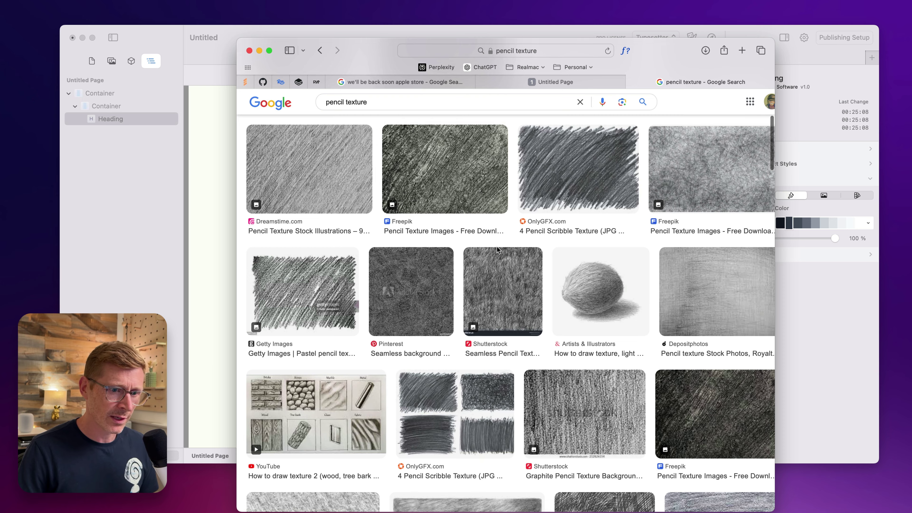
scroll(498, 251, down, 2)
key(ctrl+alt+Return)
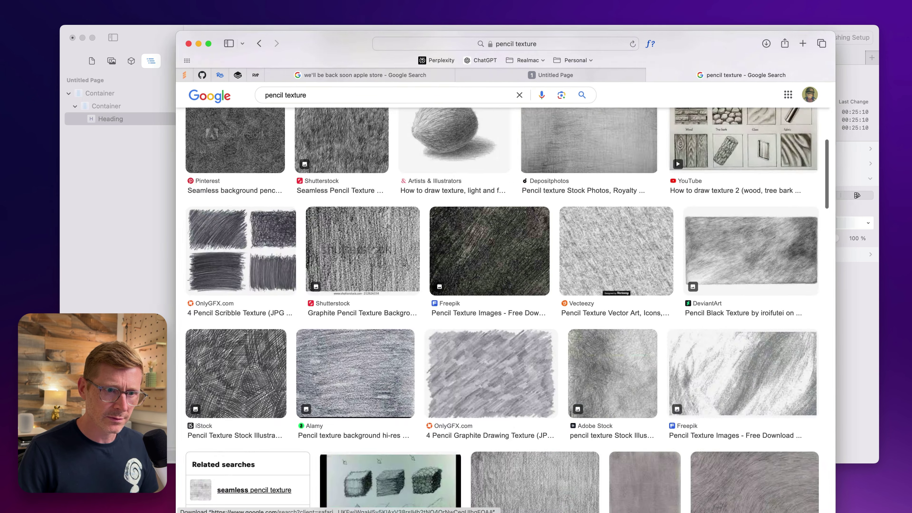
scroll(589, 358, up, 10)
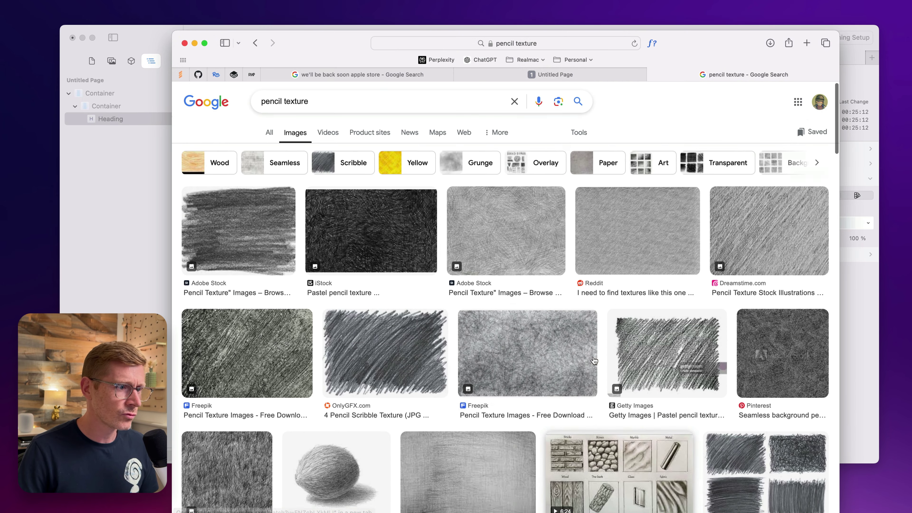
click(355, 233)
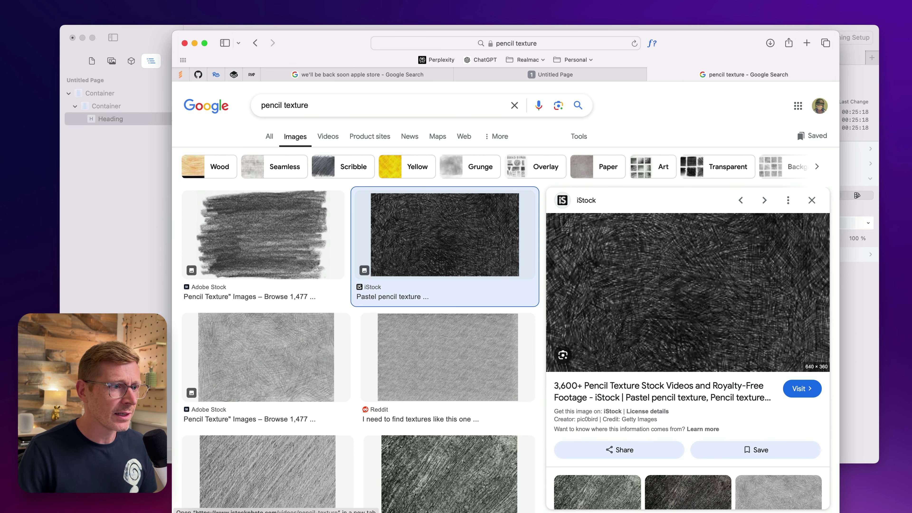
key(super+shift+4)
key(Escape)
Refine the search to 'free pencil texture' and screenshot the Freepik texture preview
click(261, 105)
text(fr)
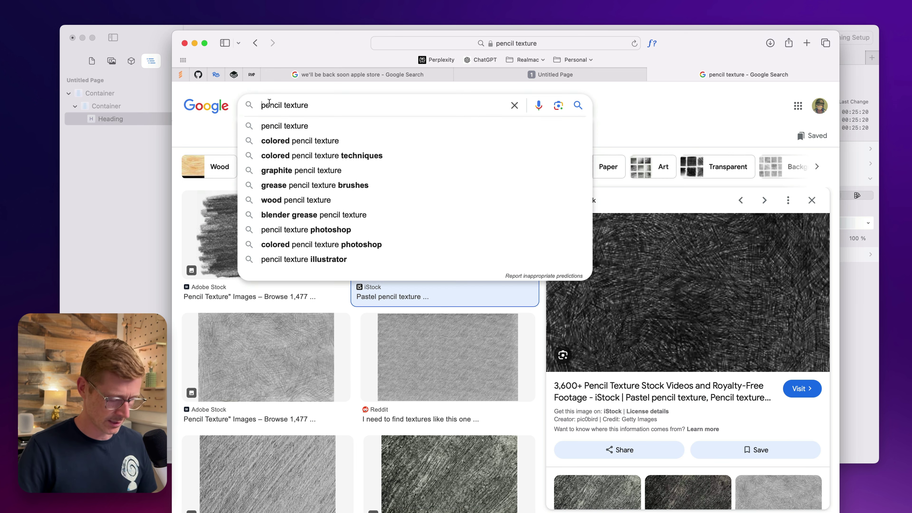
text(ee)
key(Return)
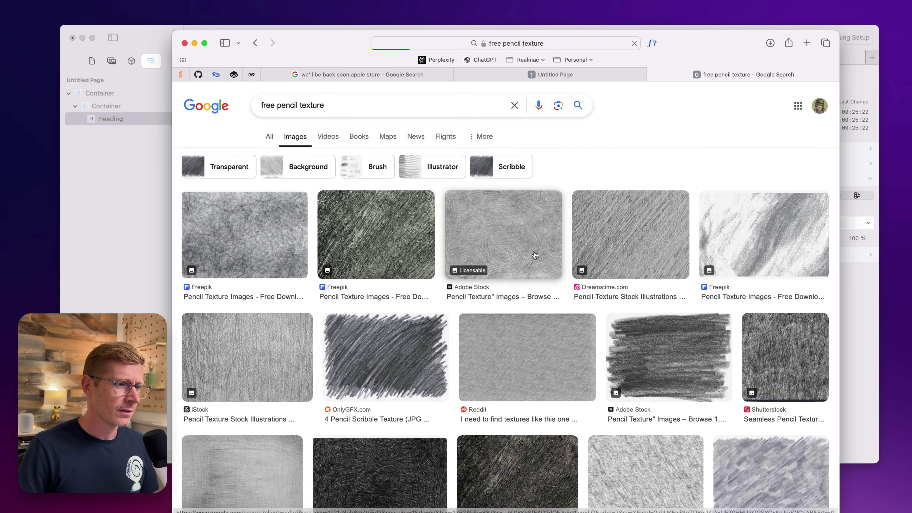
scroll(534, 279, down, 5)
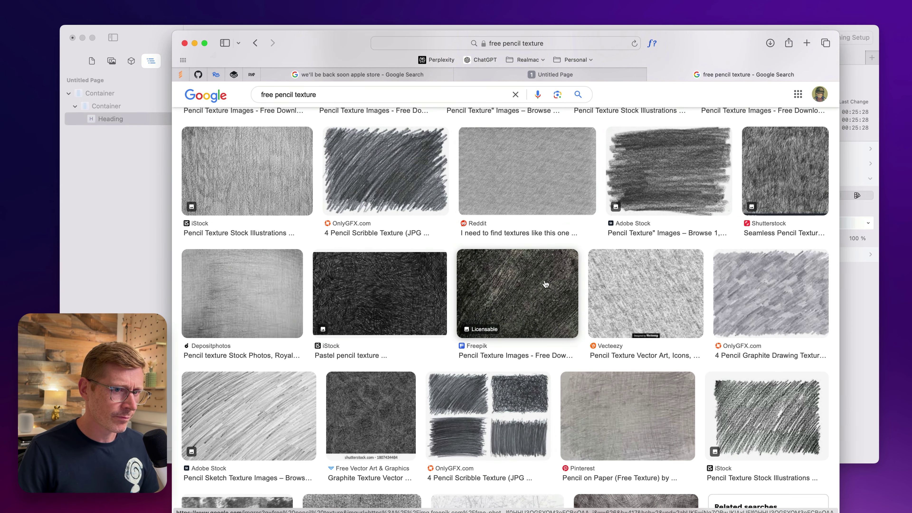
click(532, 284)
key(super+shift+4)
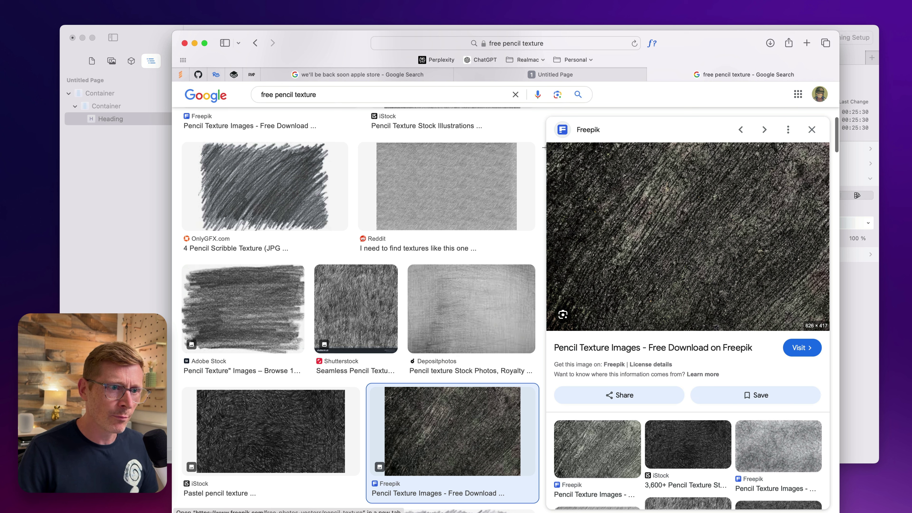
drag(551, 147, 824, 306)
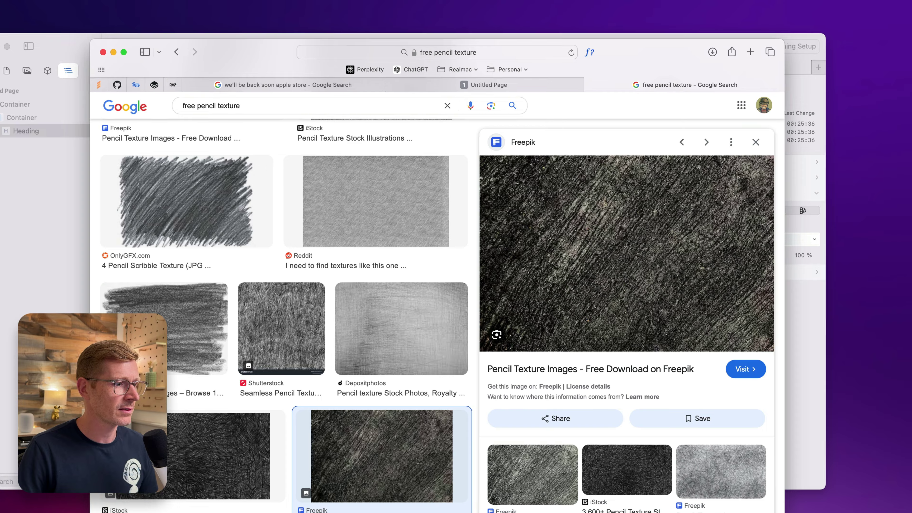
Hide Safari and rename the CleanShot screenshot on the desktop to pencil-texture.png
key(super+h)
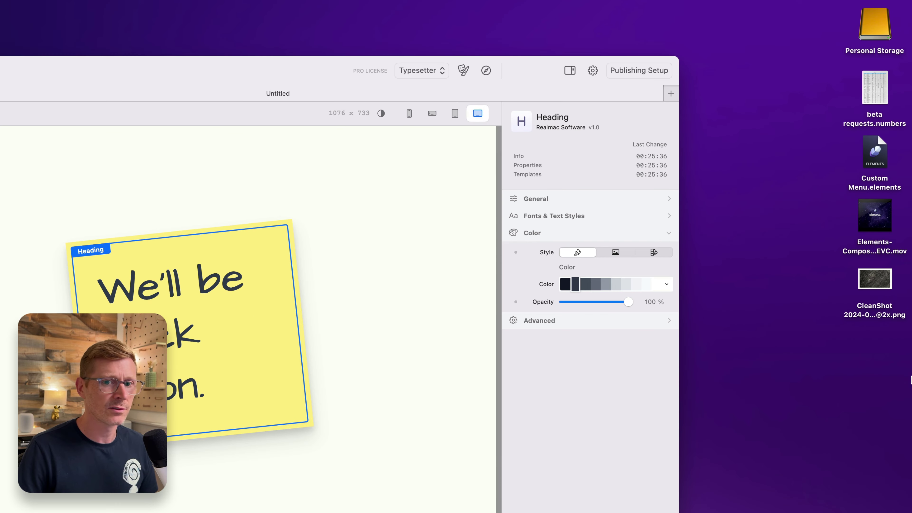
click(885, 274)
key(Return)
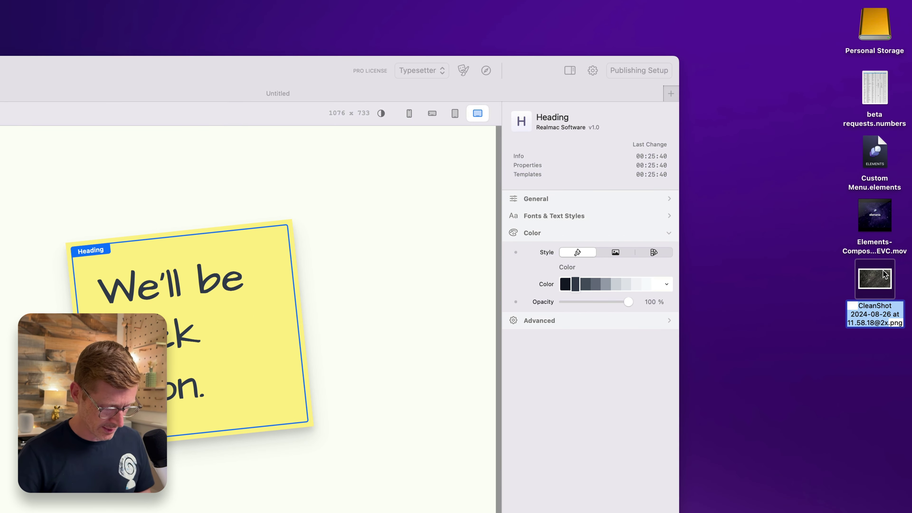
text(pencil)
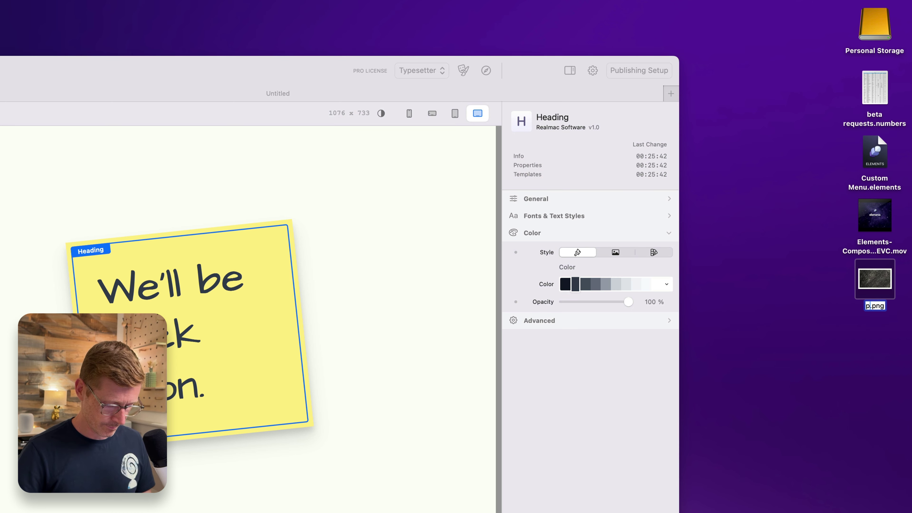
text(-texture)
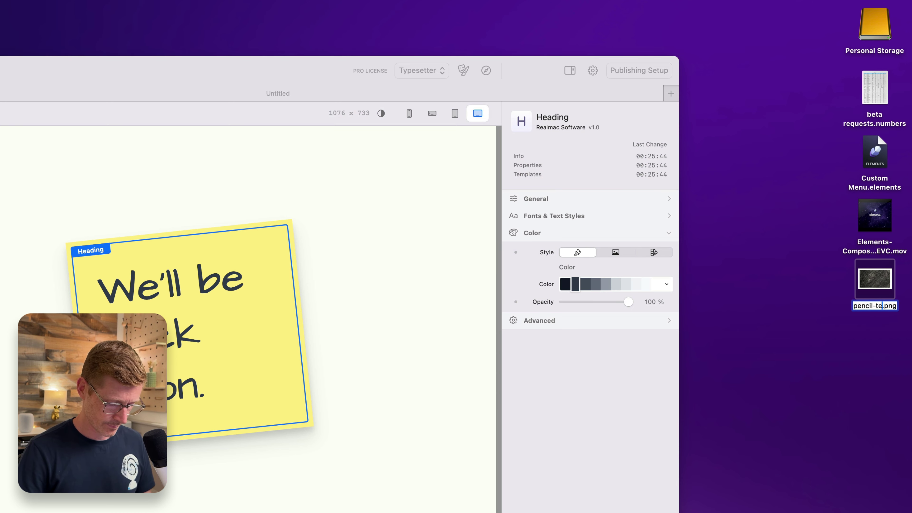
key(Return)
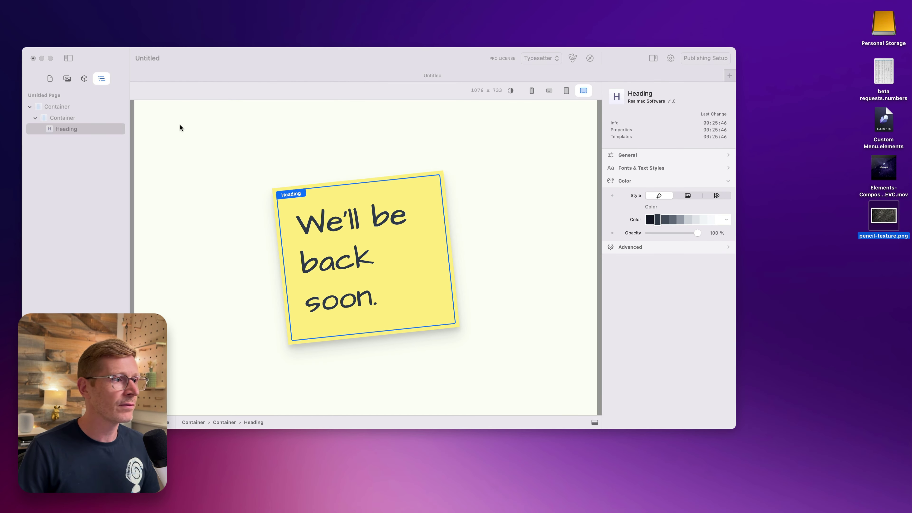
Import pencil-texture.png into Resources and use it as the heading's Image colour fill
click(49, 58)
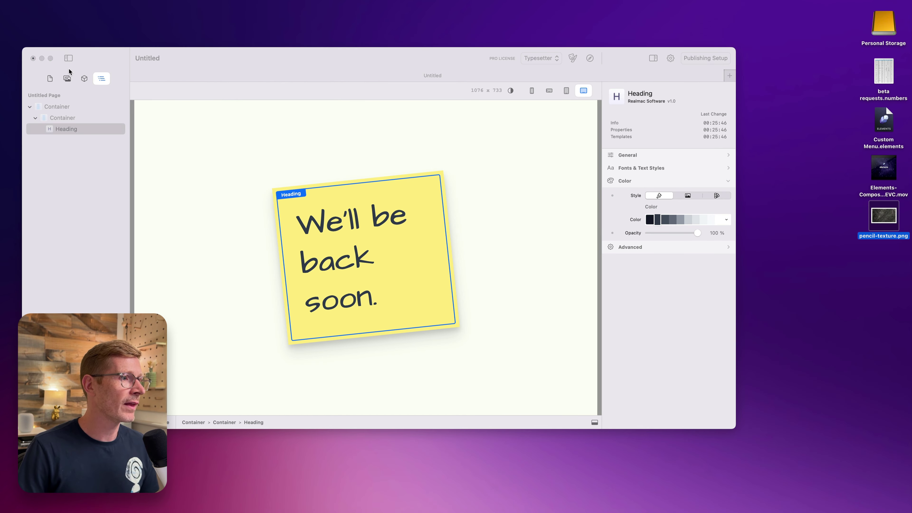
click(68, 78)
drag(911, 236, 72, 131)
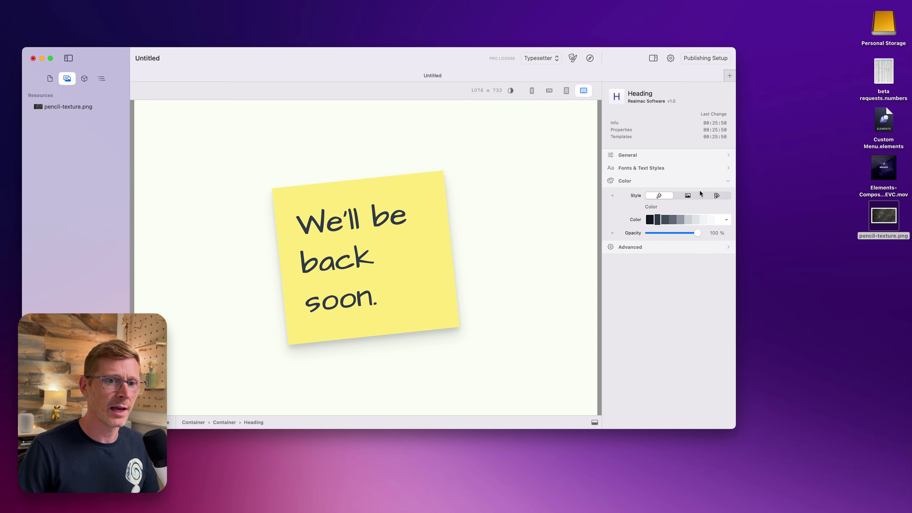
click(688, 196)
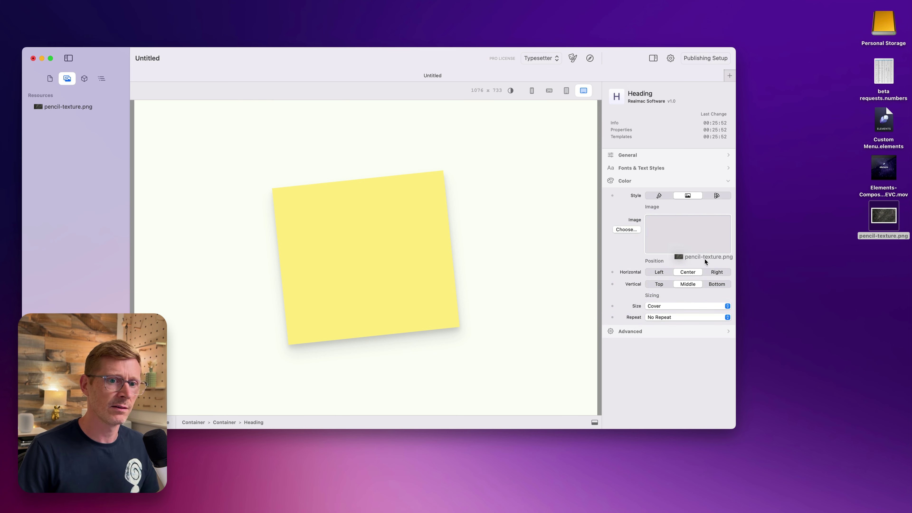
drag(705, 259, 697, 246)
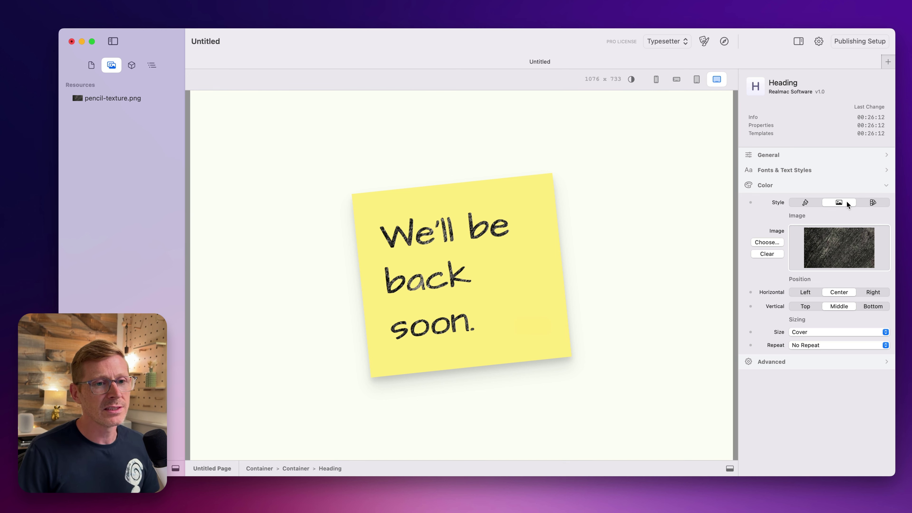
Try a lightened yellow gradient background on the note's container
click(526, 181)
click(768, 218)
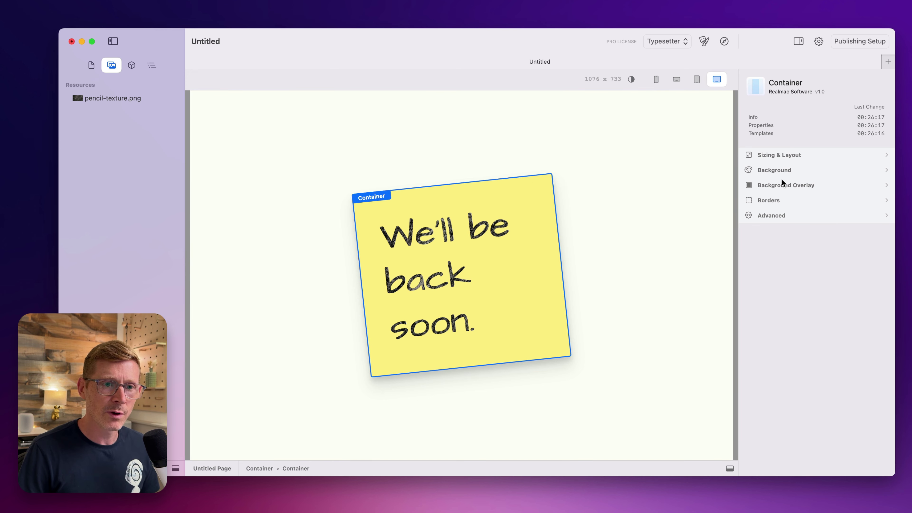
click(786, 171)
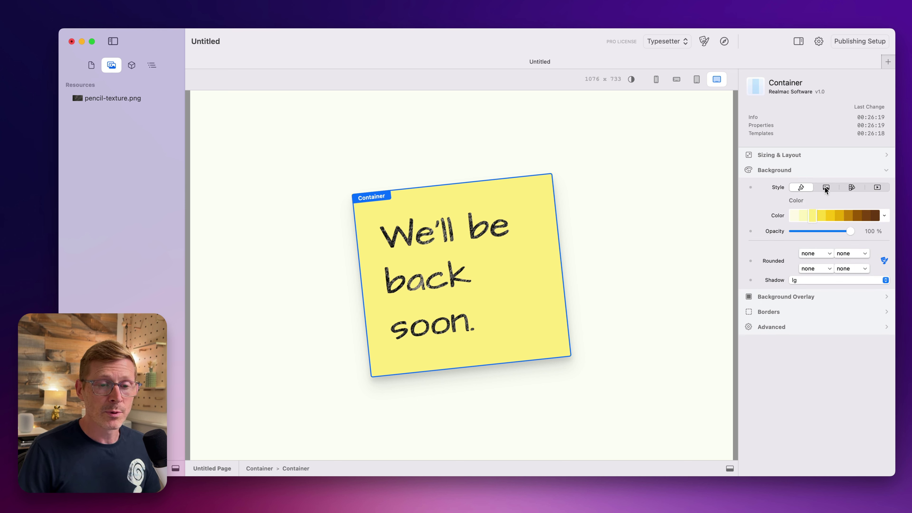
click(852, 187)
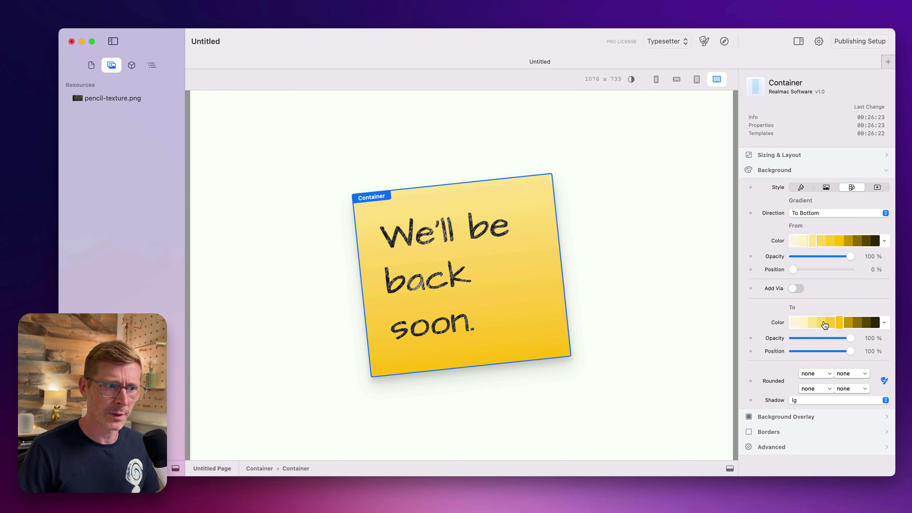
click(822, 323)
click(805, 241)
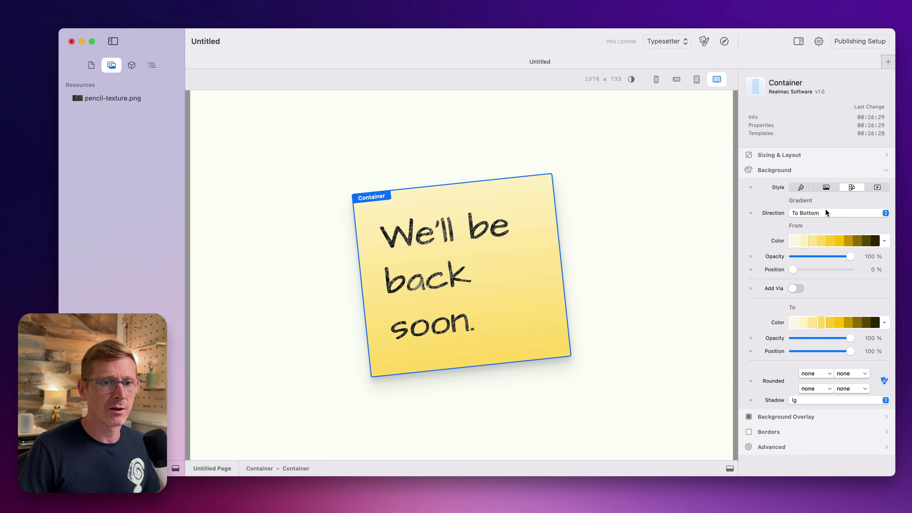
Return the note to flat yellow and the heading text to a solid dark colour
click(801, 188)
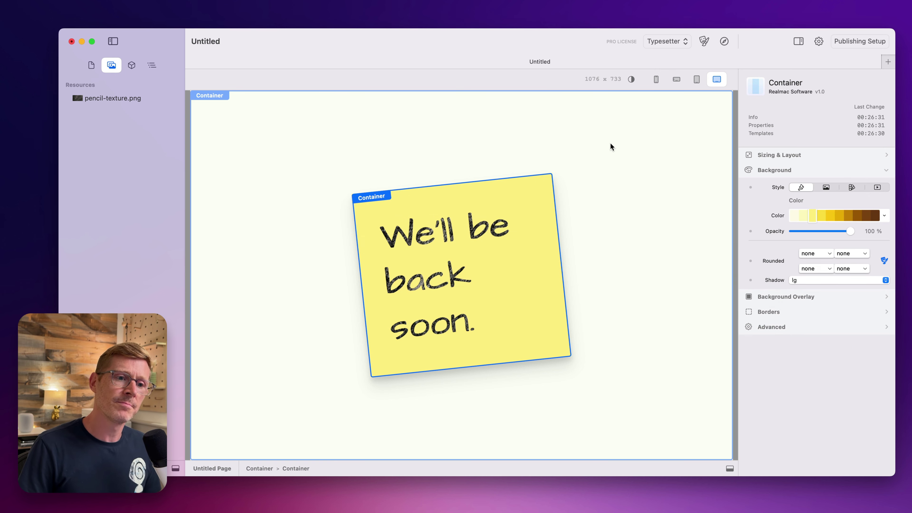
click(483, 266)
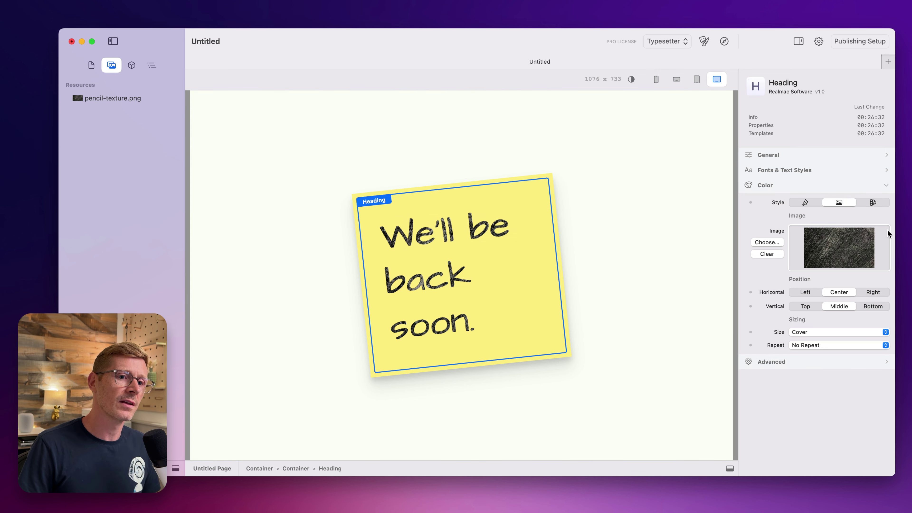
click(805, 203)
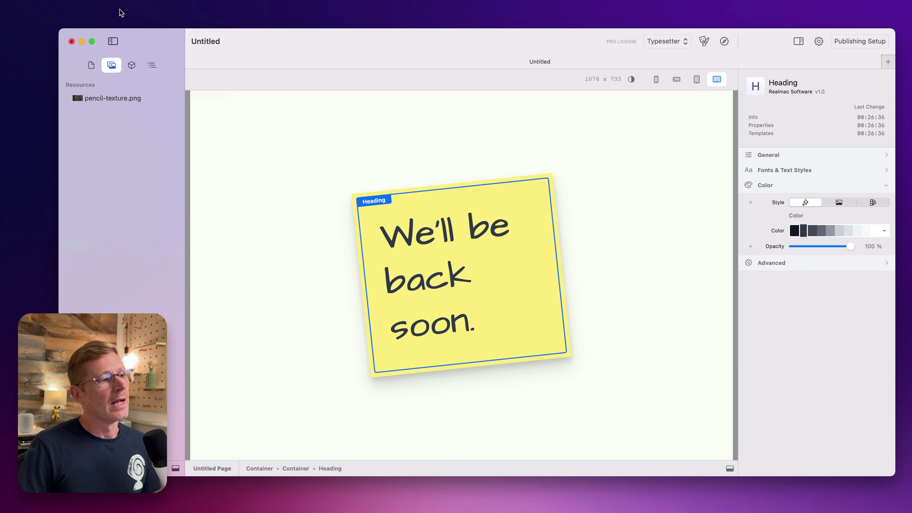
Check the pages and components lists, select the page's outer container, and show the element outline
click(91, 65)
click(123, 67)
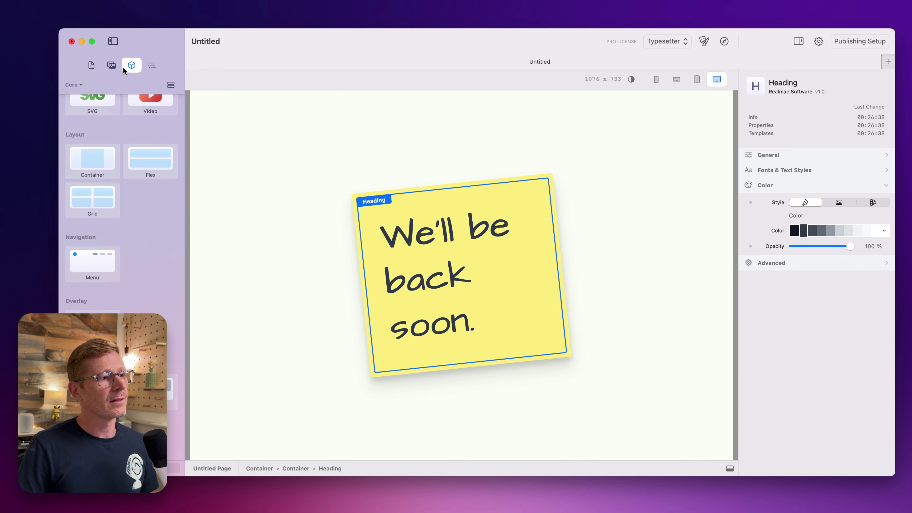
click(460, 154)
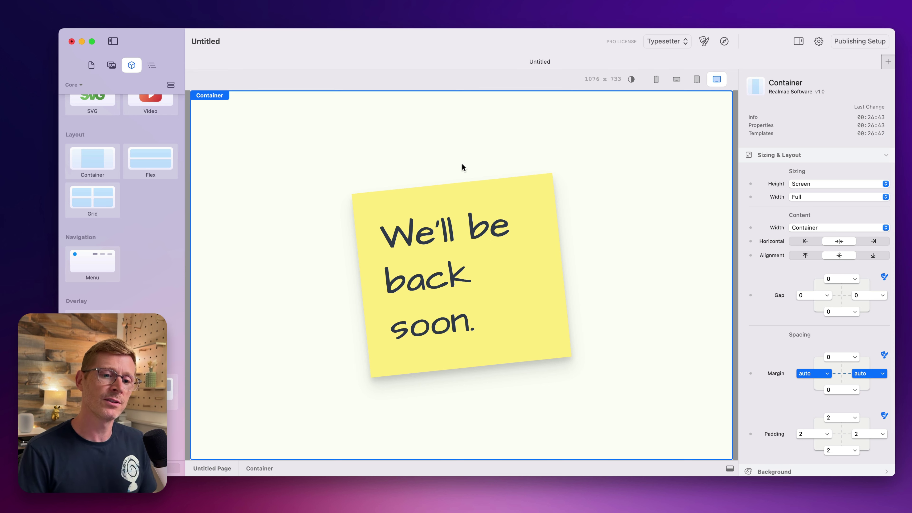
click(157, 66)
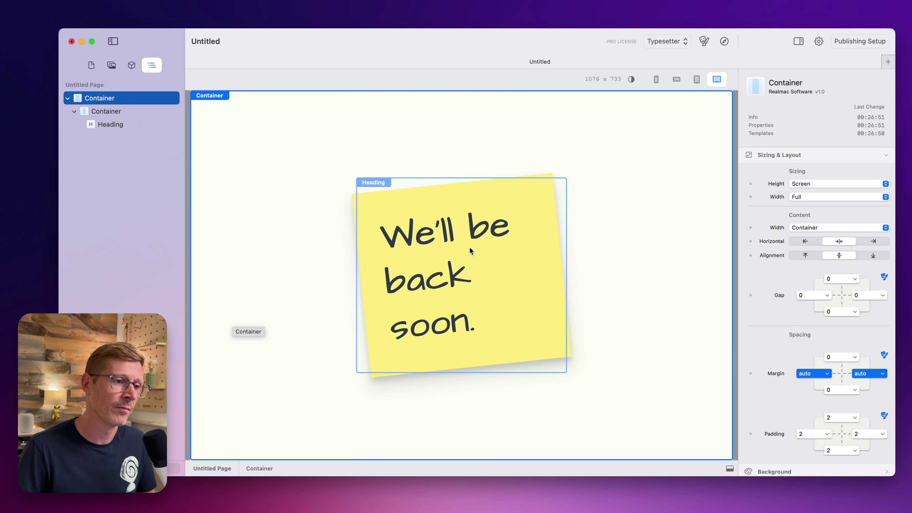
Replace the note's heading with 'Uh-oh!', with '404' on the line below
click(462, 251)
key(super+a)
text(404)
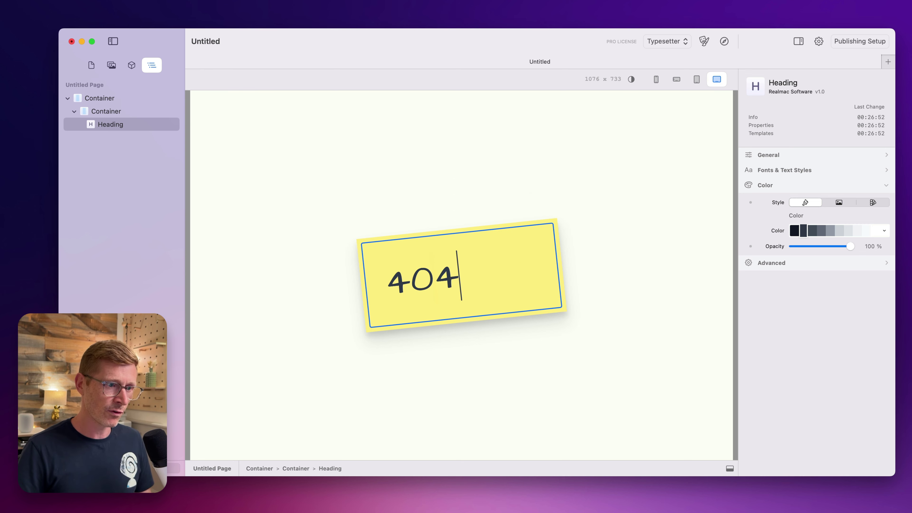
key(super+Left)
text(Uh-oh!)
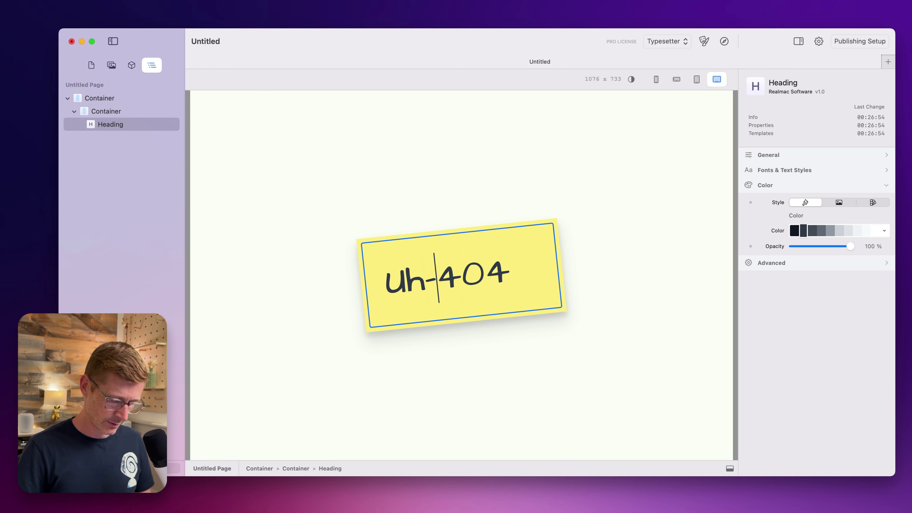
key(shift+Return)
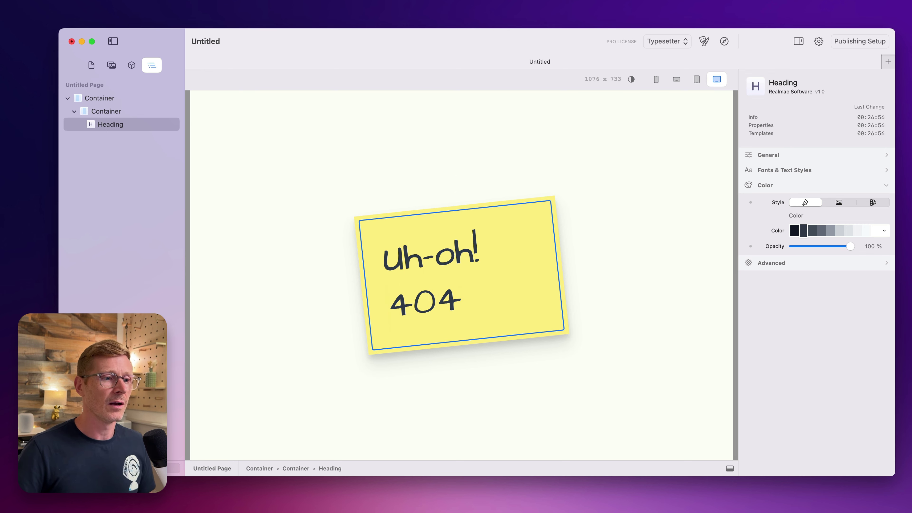
key(super+Right)
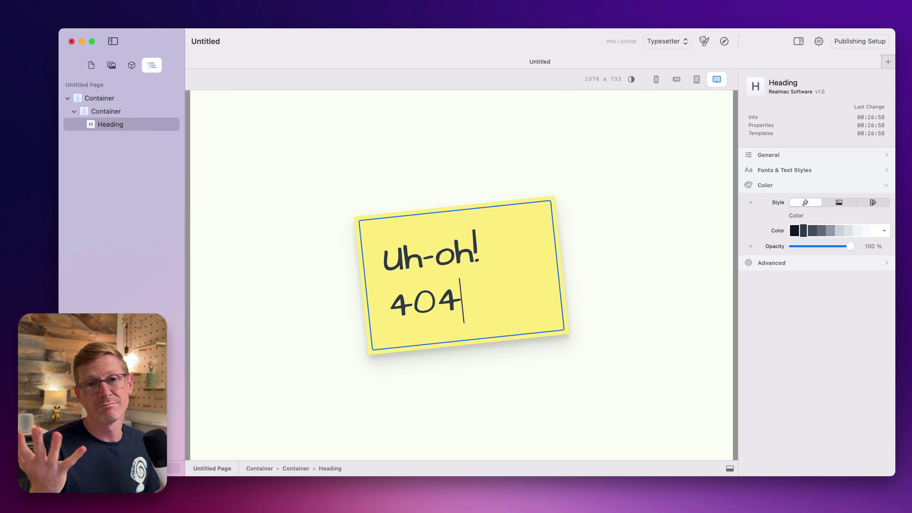
click(541, 164)
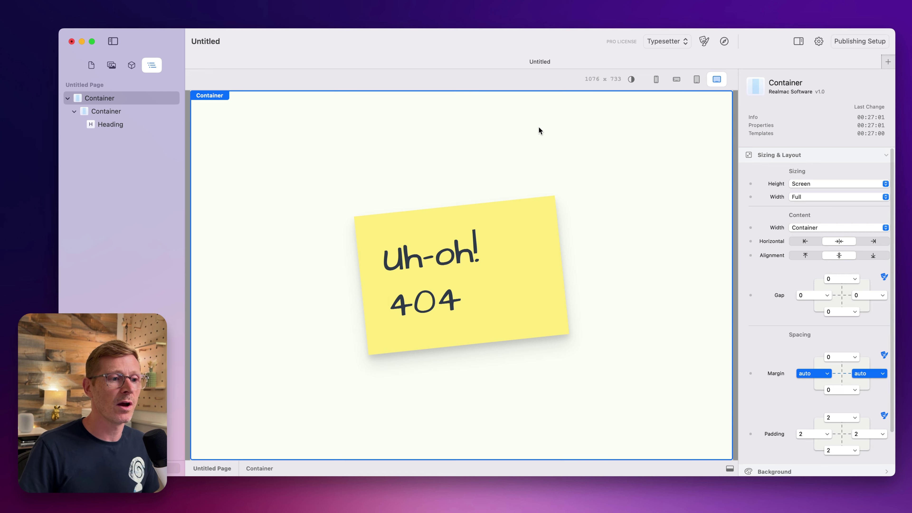
click(106, 111)
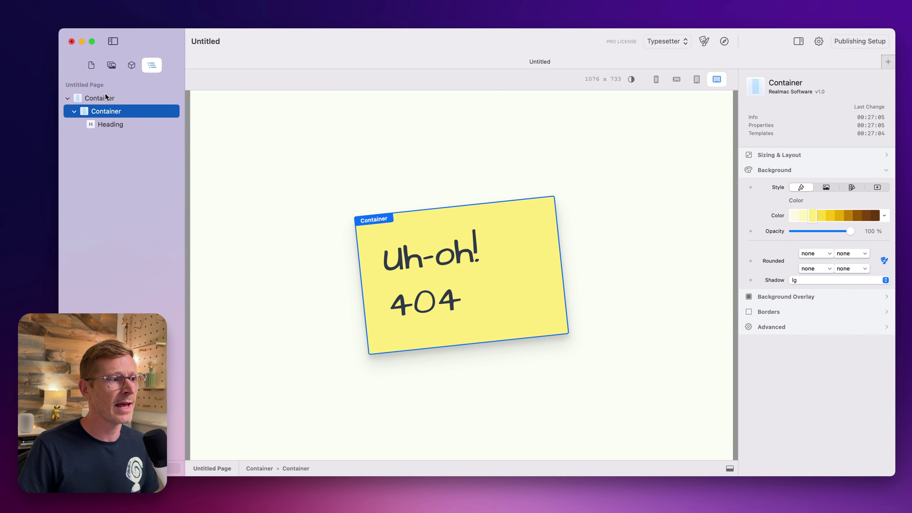
click(105, 94)
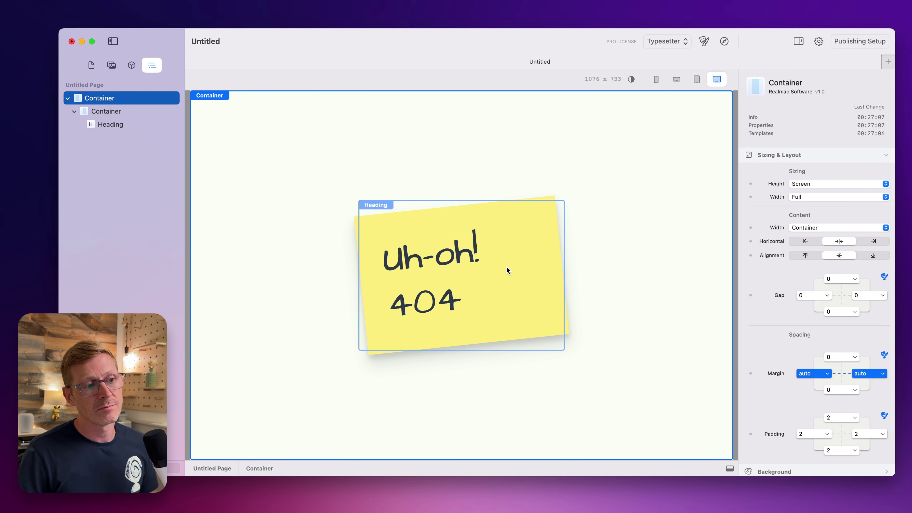
click(478, 262)
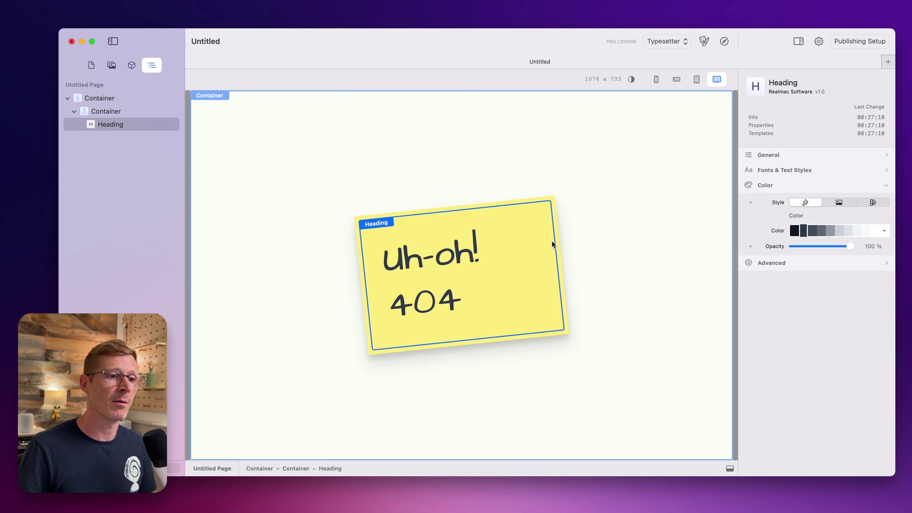
click(516, 177)
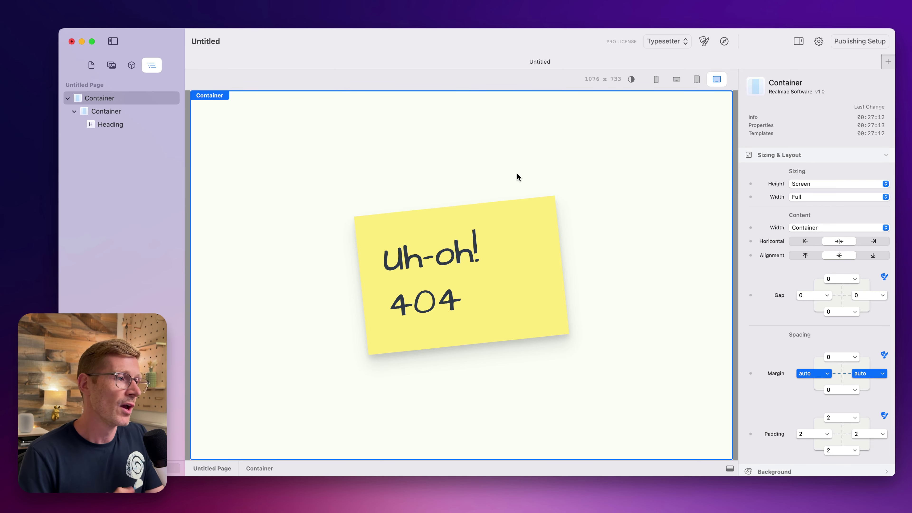